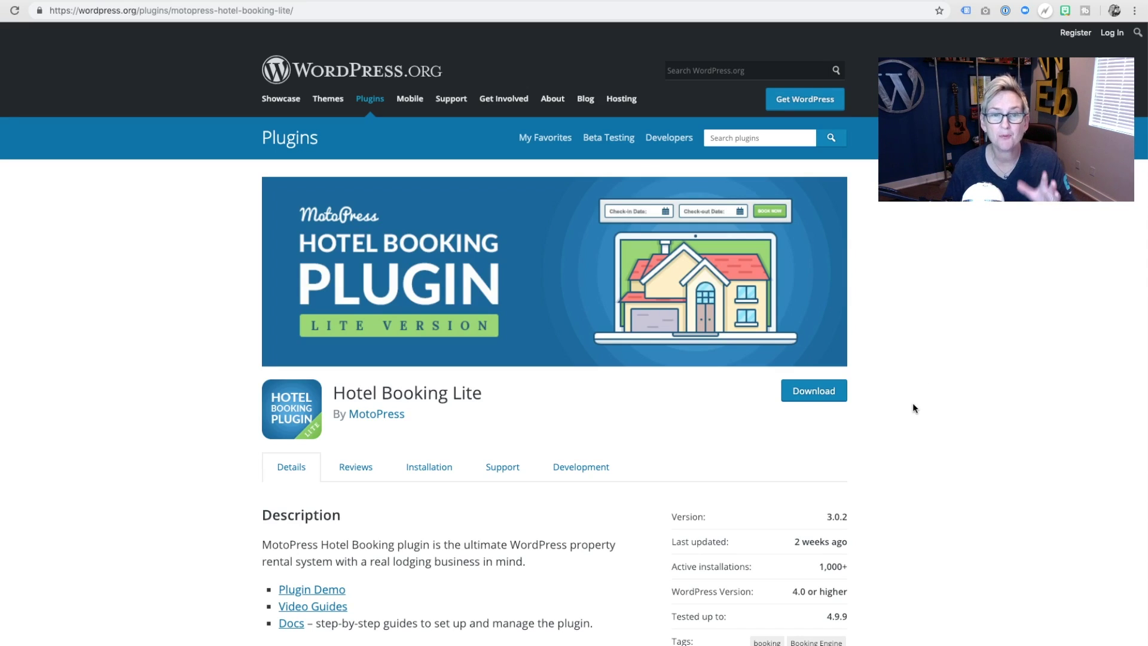
scroll(922, 391, "down", 1)
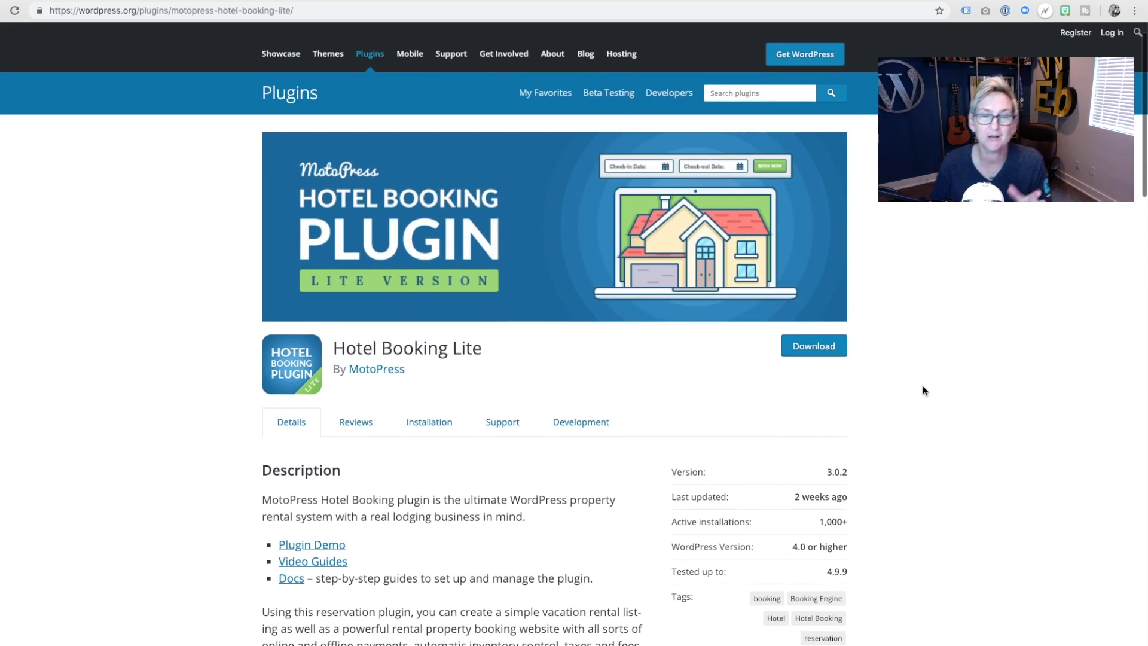
scroll(923, 391, "down", 2)
scroll(923, 391, "up", 2)
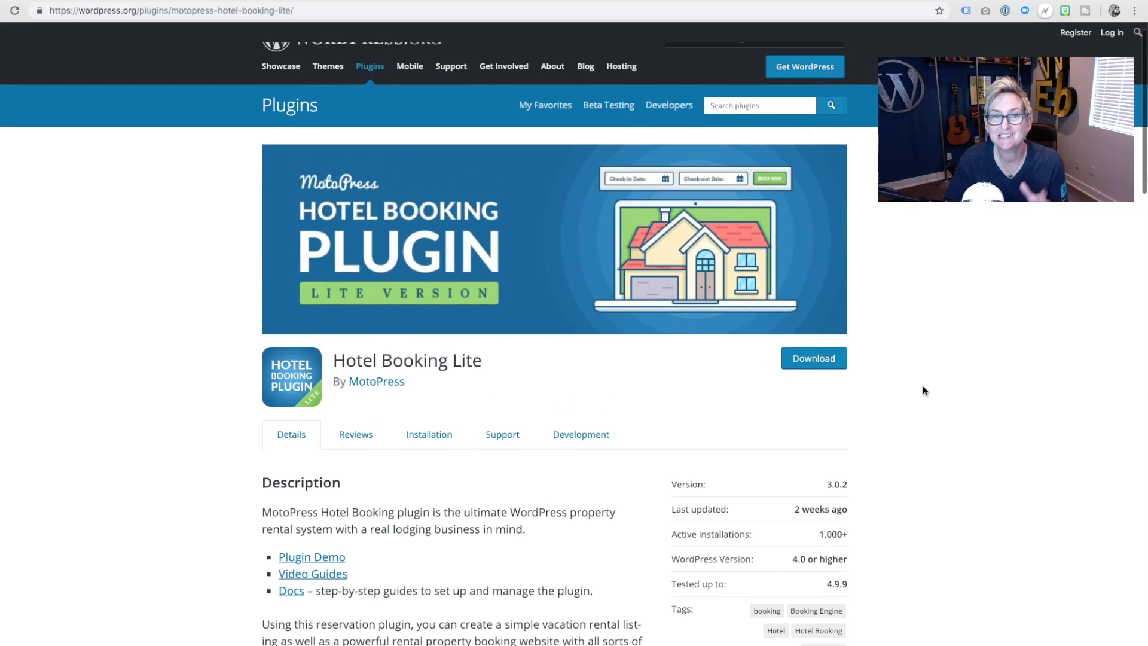
scroll(923, 391, "up", 1)
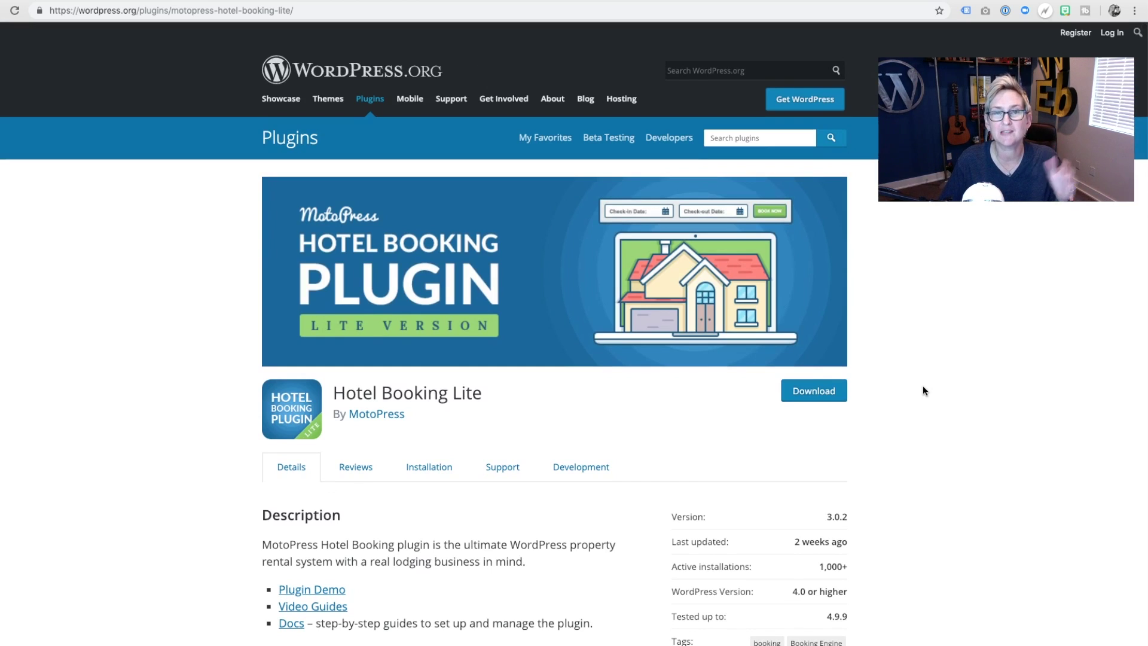
scroll(922, 392, "down", 1)
scroll(922, 391, "down", 2)
scroll(923, 392, "down", 2)
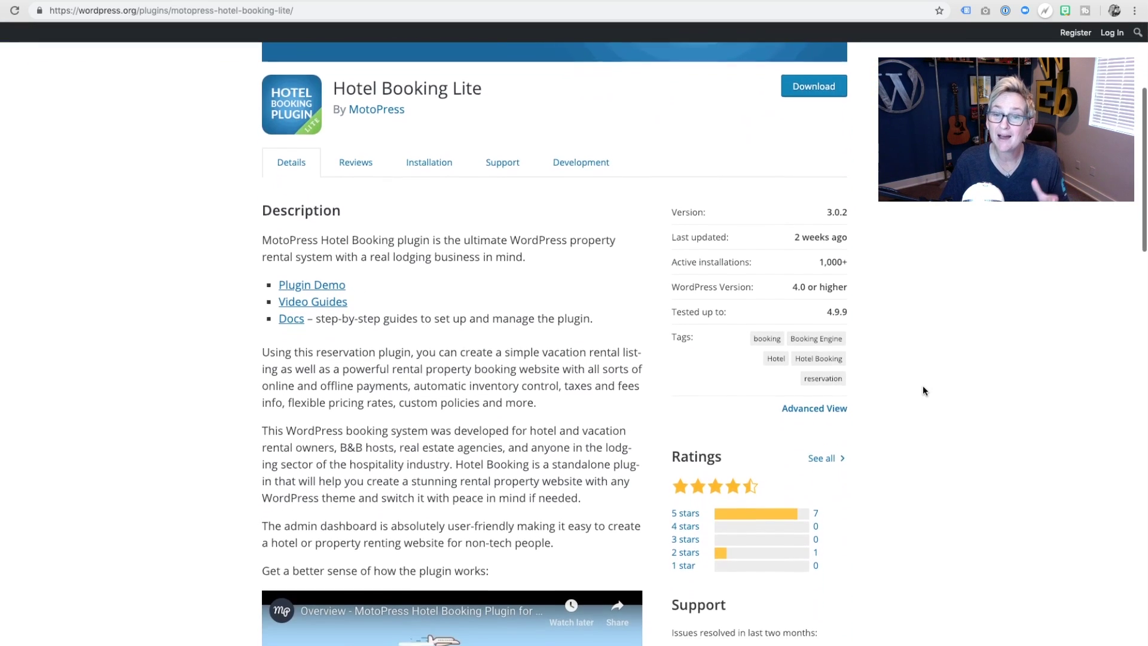
scroll(922, 391, "down", 1)
scroll(923, 392, "down", 1)
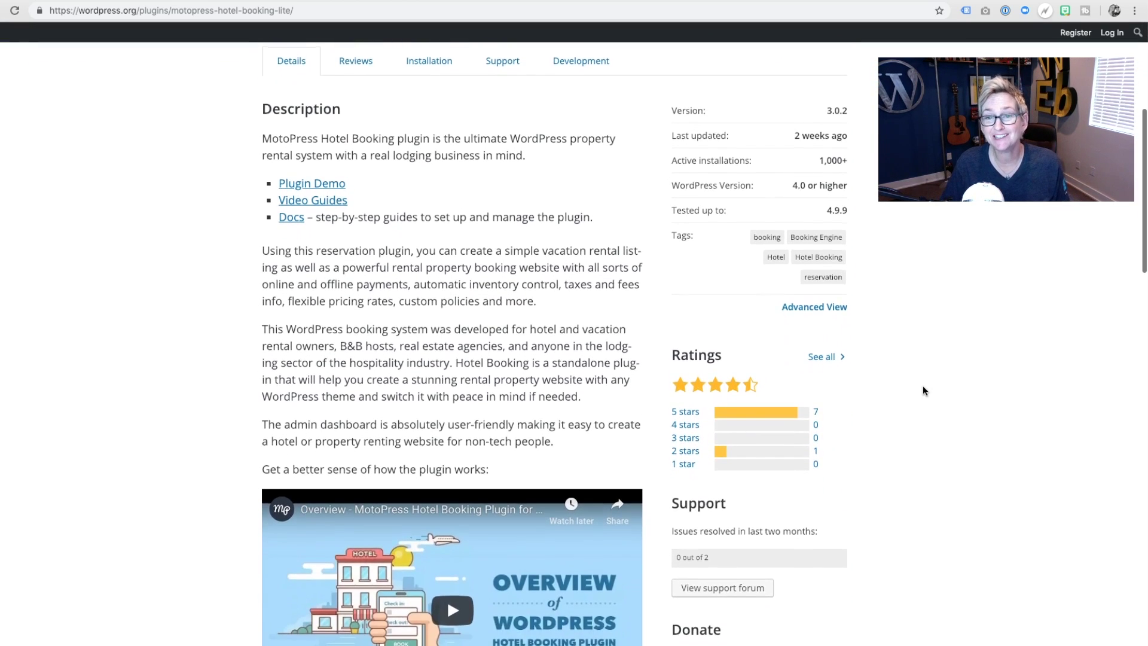
scroll(923, 391, "down", 1)
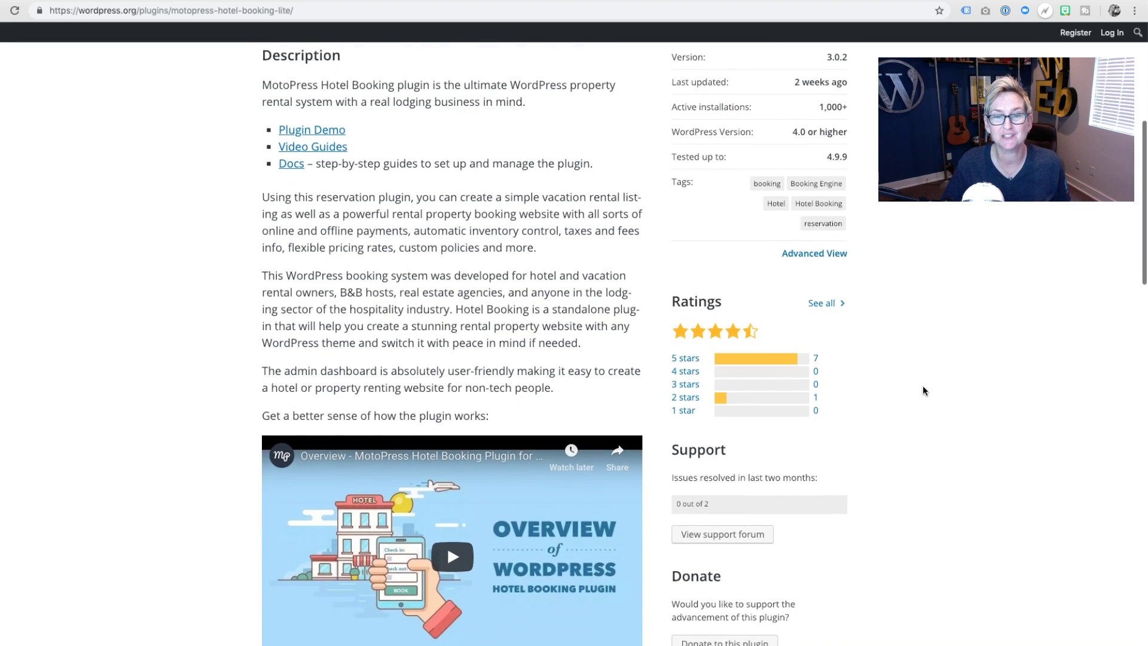
scroll(922, 392, "down", 2)
scroll(922, 391, "down", 2)
scroll(923, 392, "down", 1)
scroll(923, 391, "down", 1)
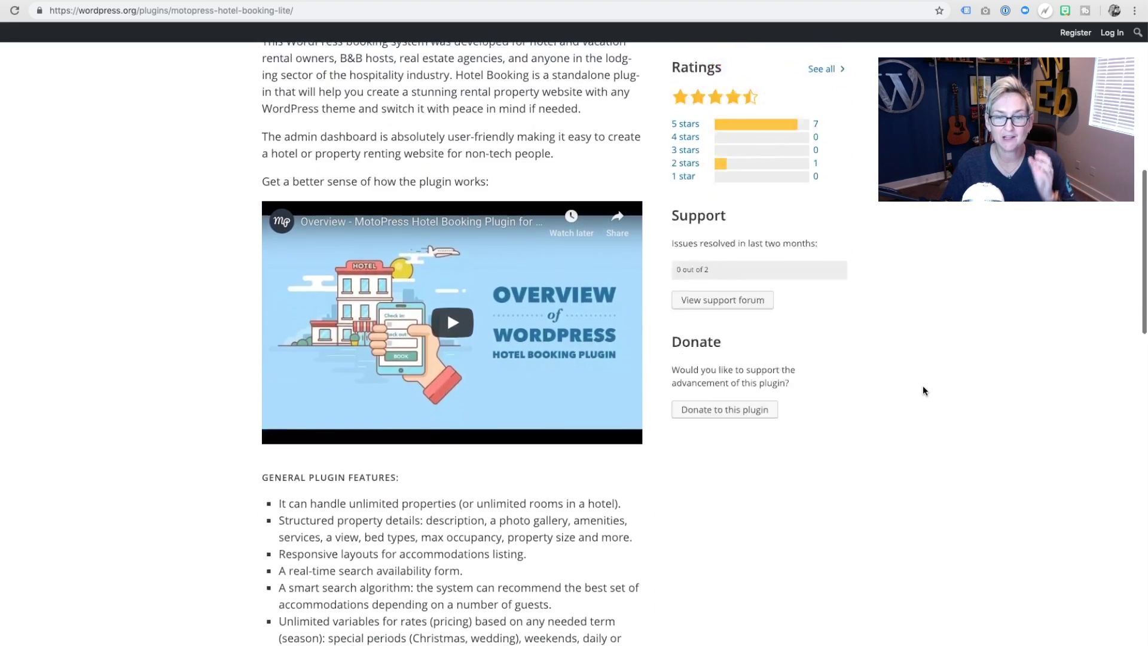
scroll(923, 392, "up", 5)
scroll(922, 391, "up", 3)
scroll(910, 285, "up", 1)
scroll(910, 286, "up", 2)
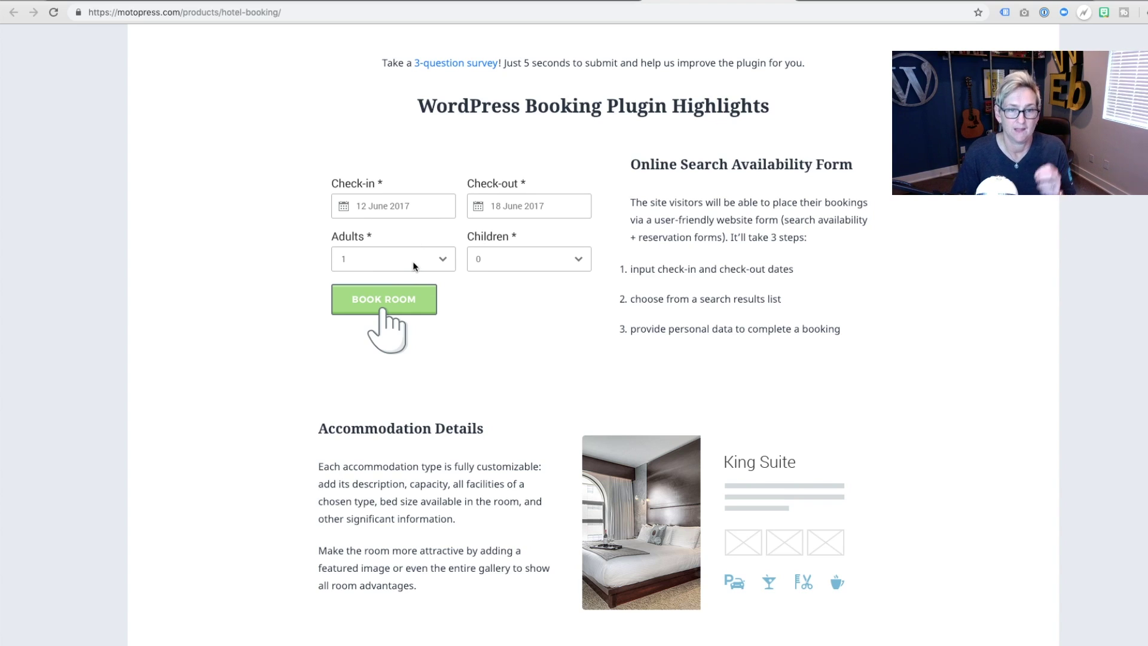
scroll(446, 316, "down", 1)
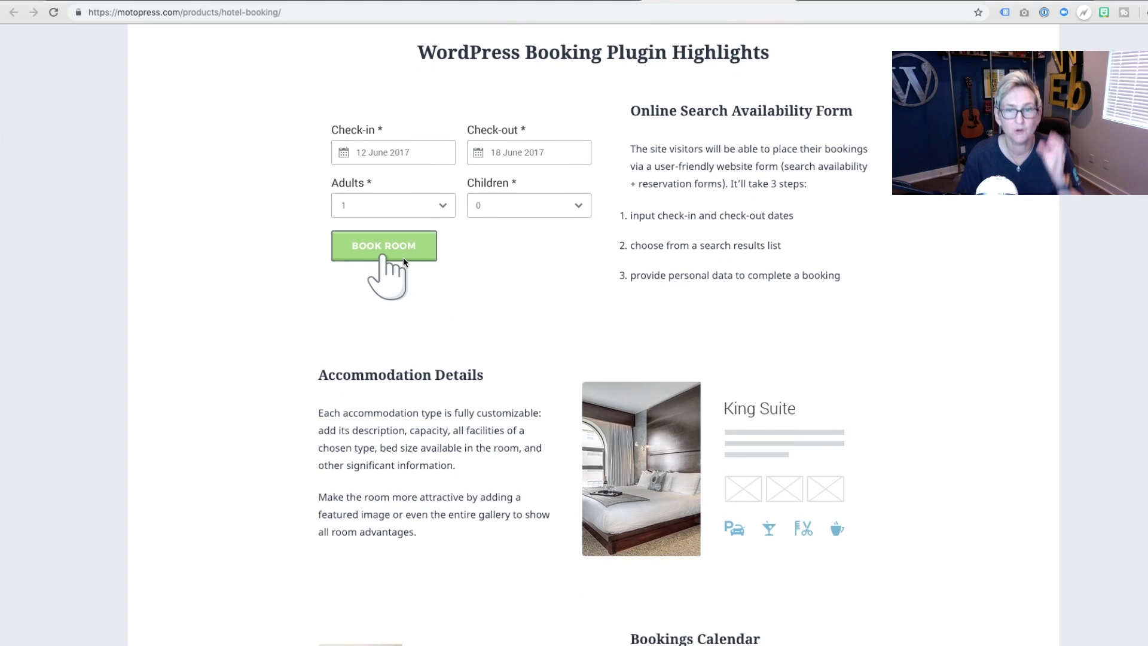
scroll(403, 258, "down", 1)
scroll(402, 258, "down", 1)
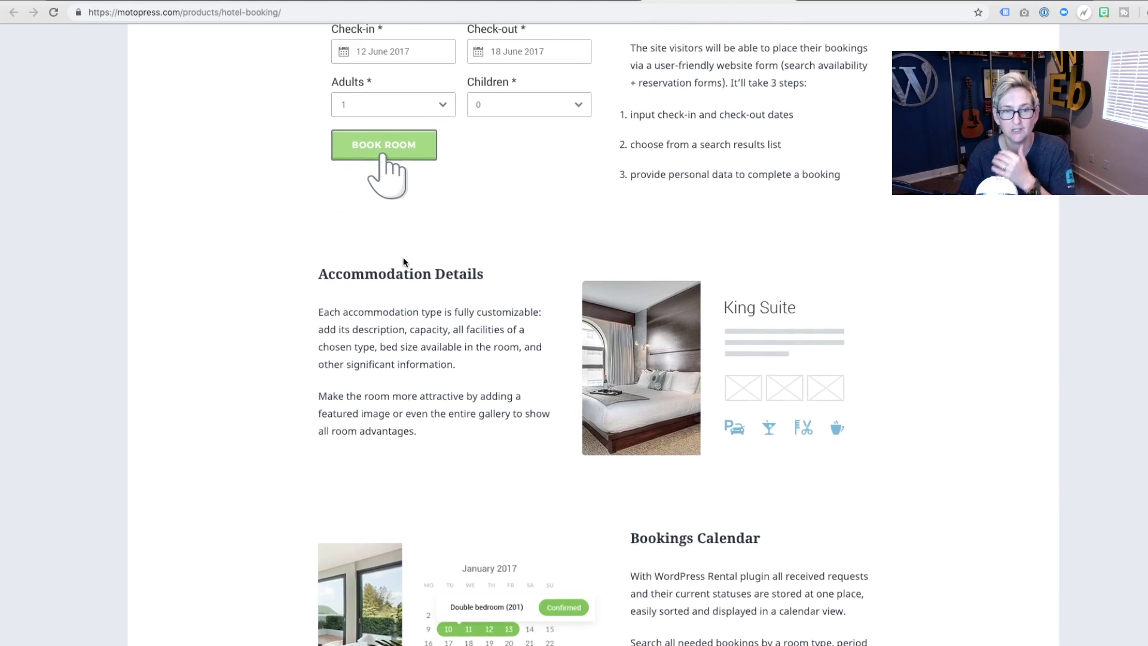
scroll(429, 291, "down", 1)
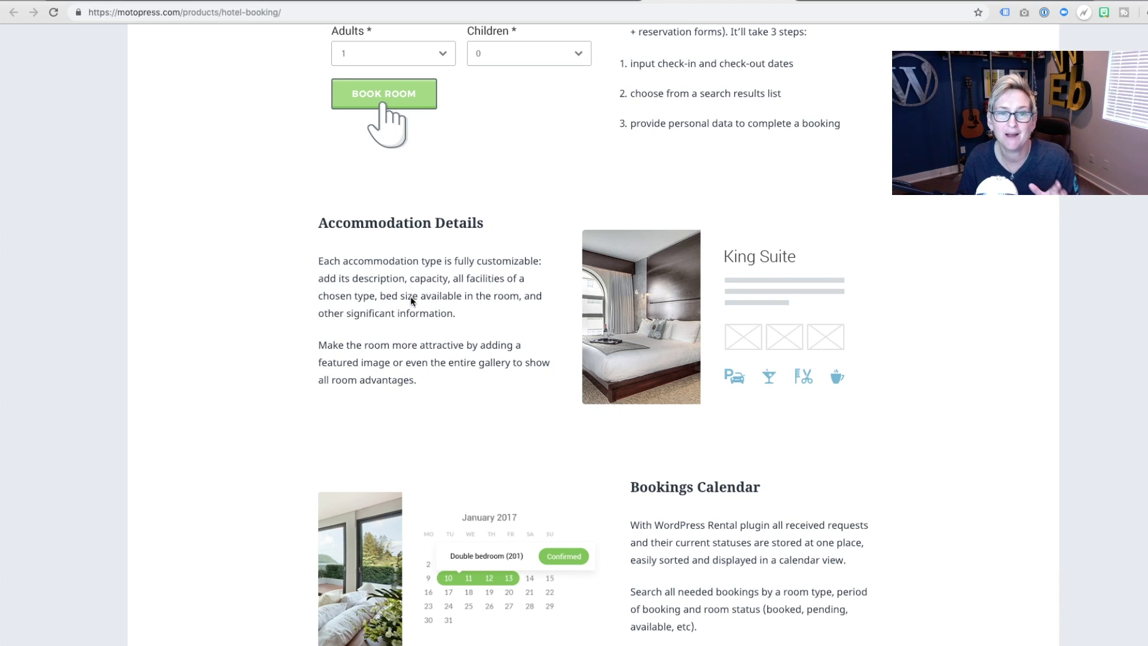
scroll(411, 300, "down", 1)
scroll(410, 301, "down", 2)
scroll(412, 300, "down", 1)
scroll(410, 300, "down", 1)
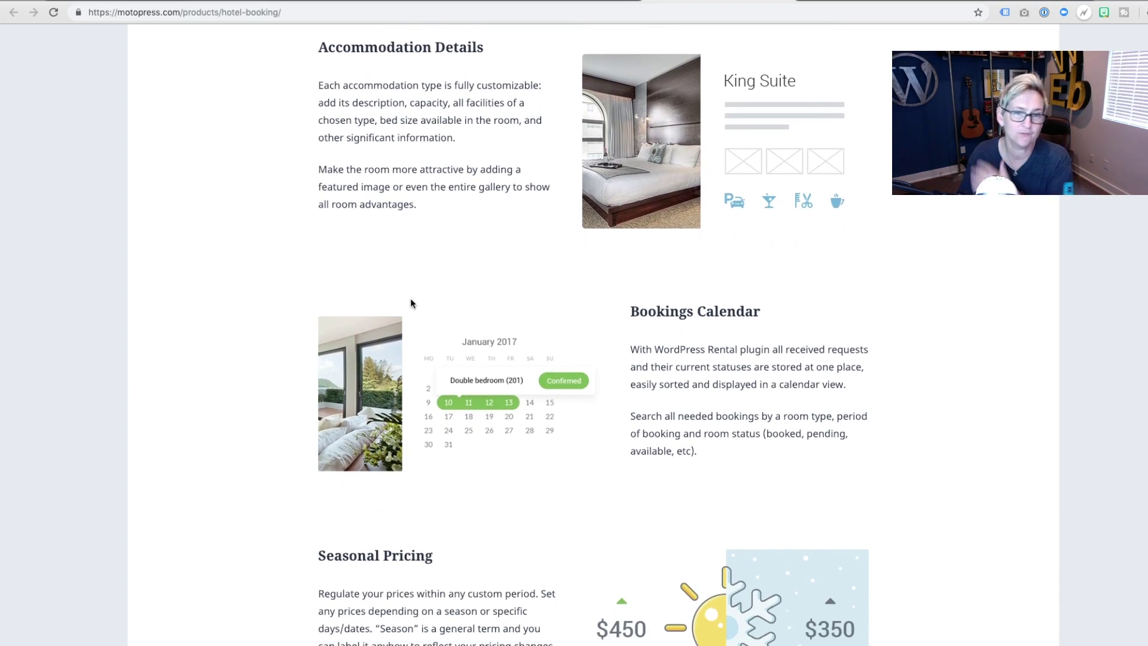
scroll(411, 302, "down", 1)
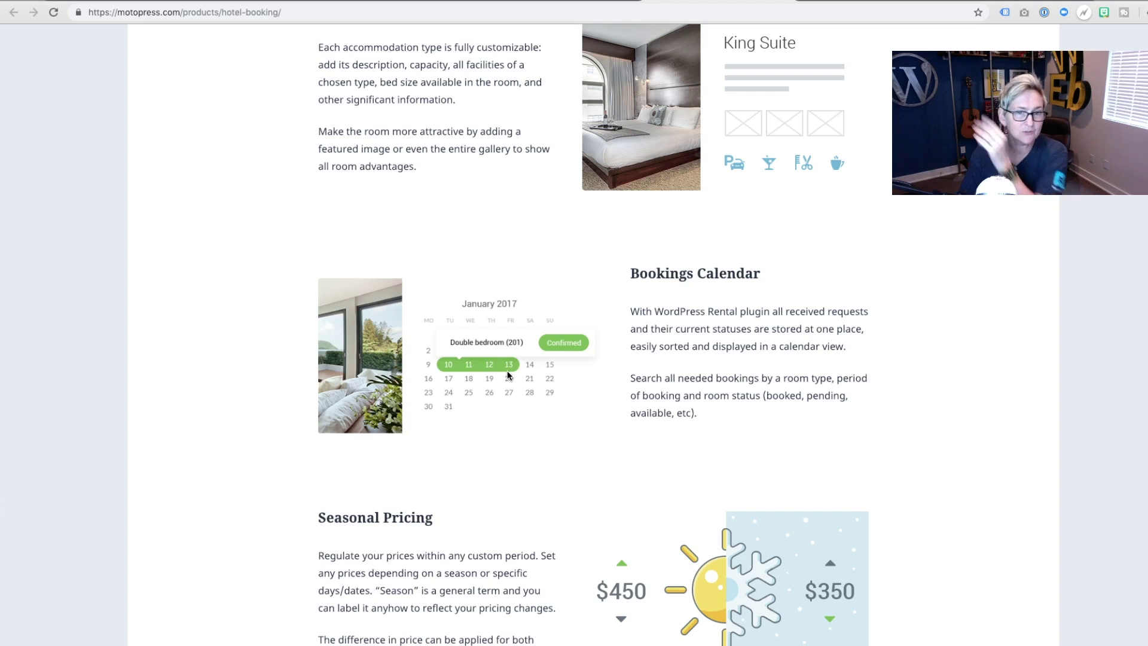
scroll(503, 371, "down", 4)
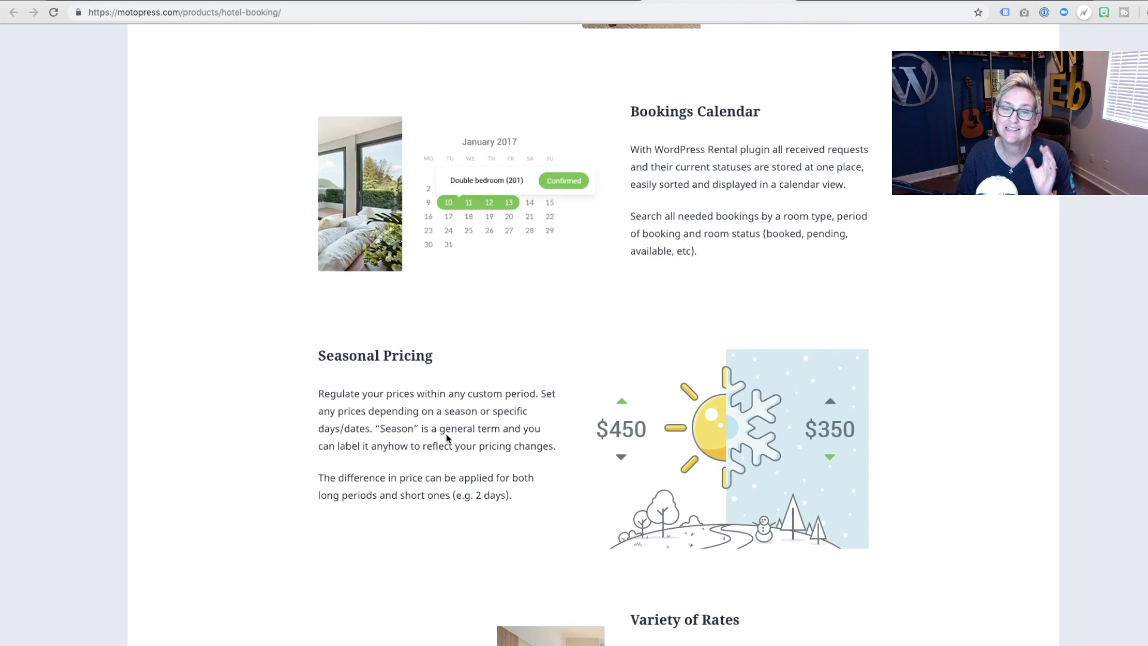
scroll(411, 450, "down", 1)
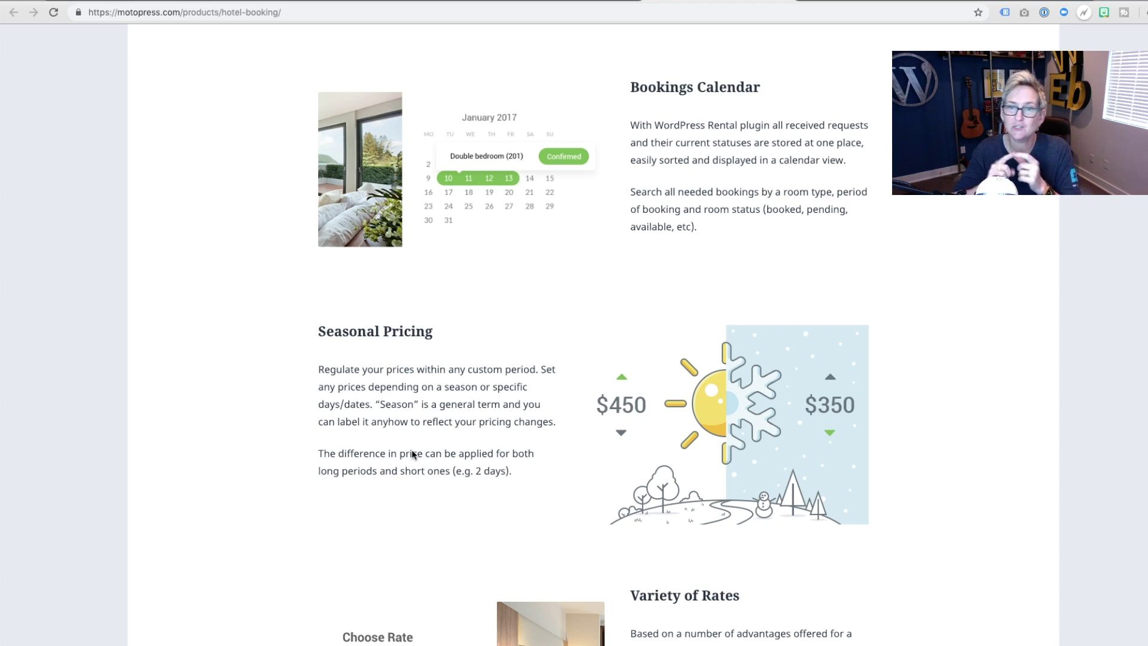
scroll(423, 417, "down", 1)
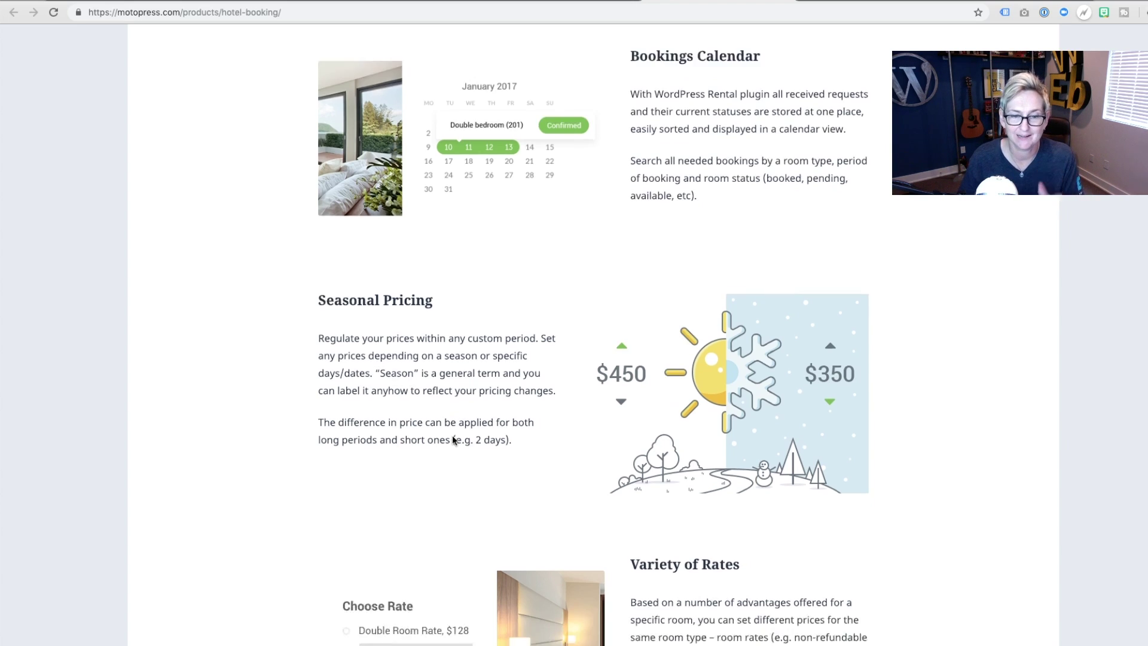
scroll(422, 417, "down", 2)
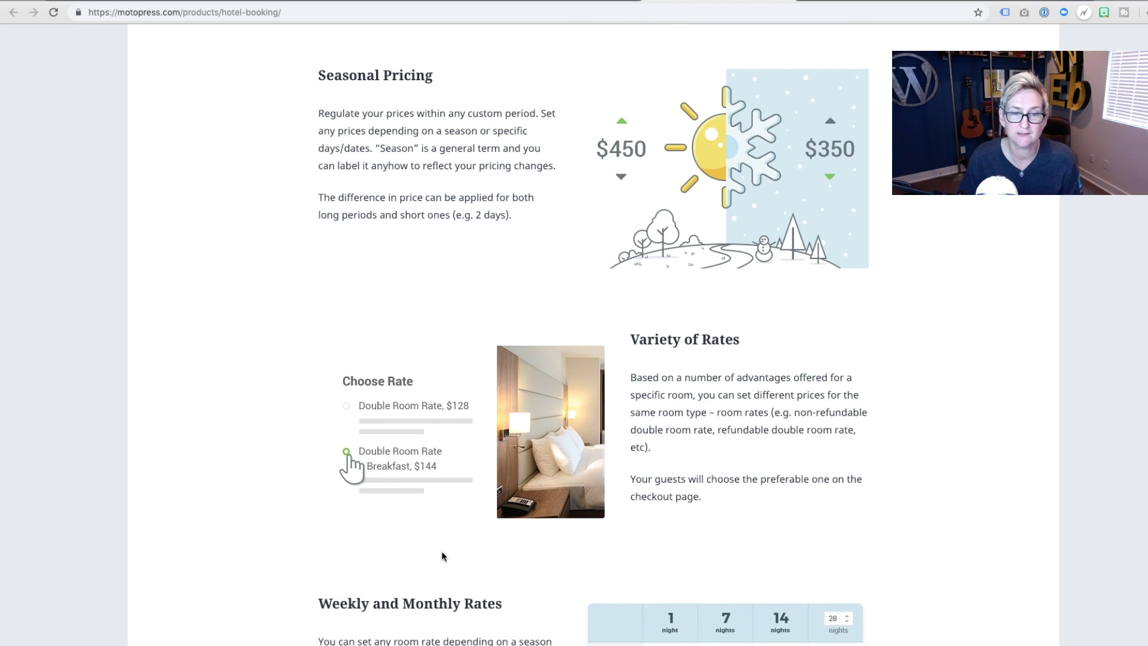
scroll(458, 569, "down", 1)
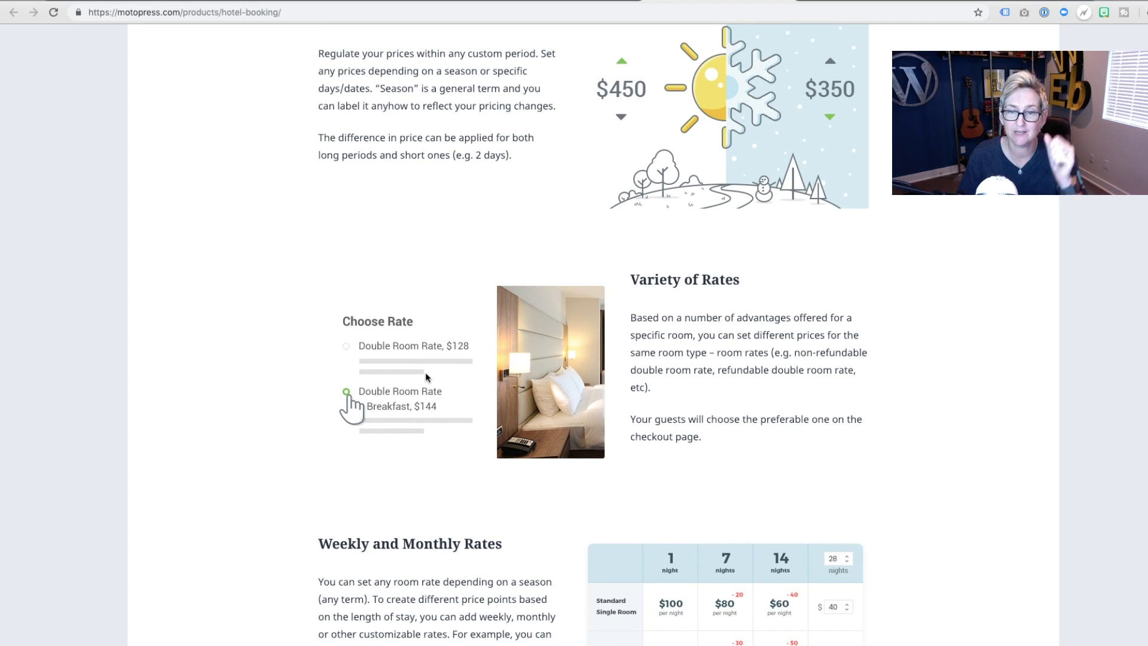
scroll(422, 470, "down", 1)
scroll(421, 471, "down", 1)
scroll(422, 471, "down", 1)
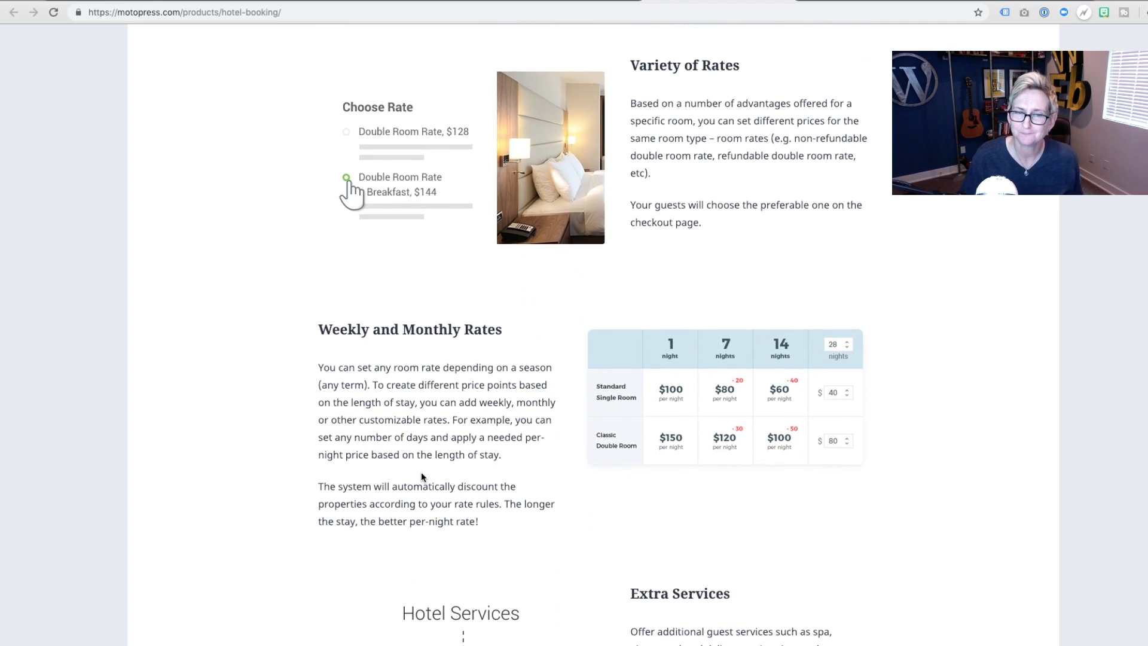
scroll(454, 415, "down", 1)
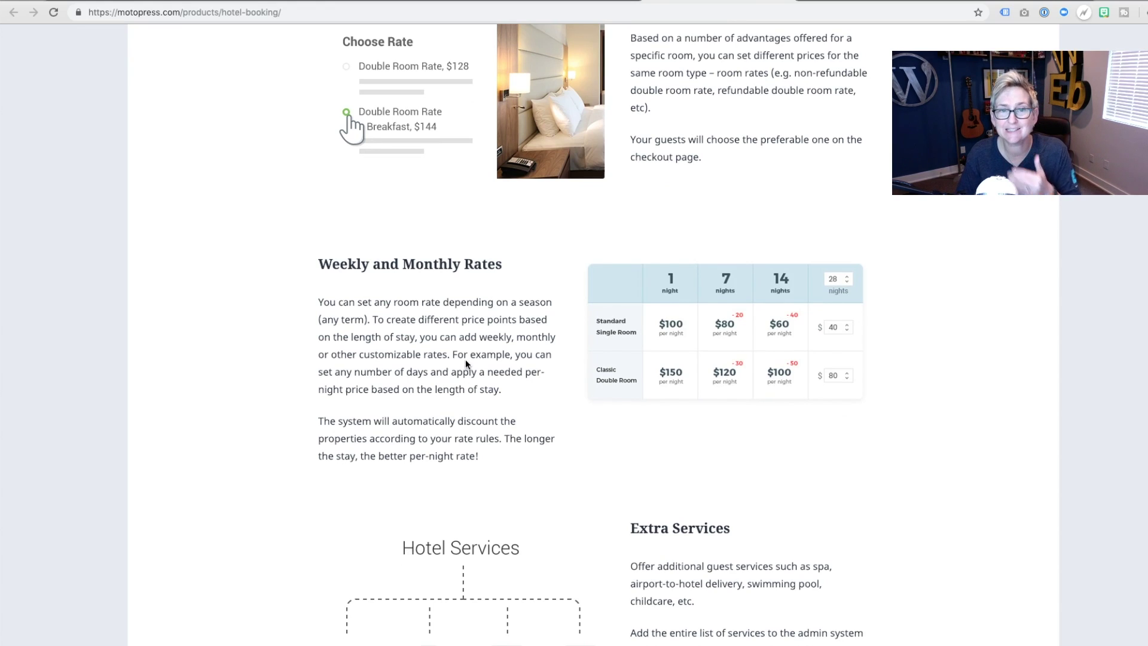
scroll(489, 389, "down", 2)
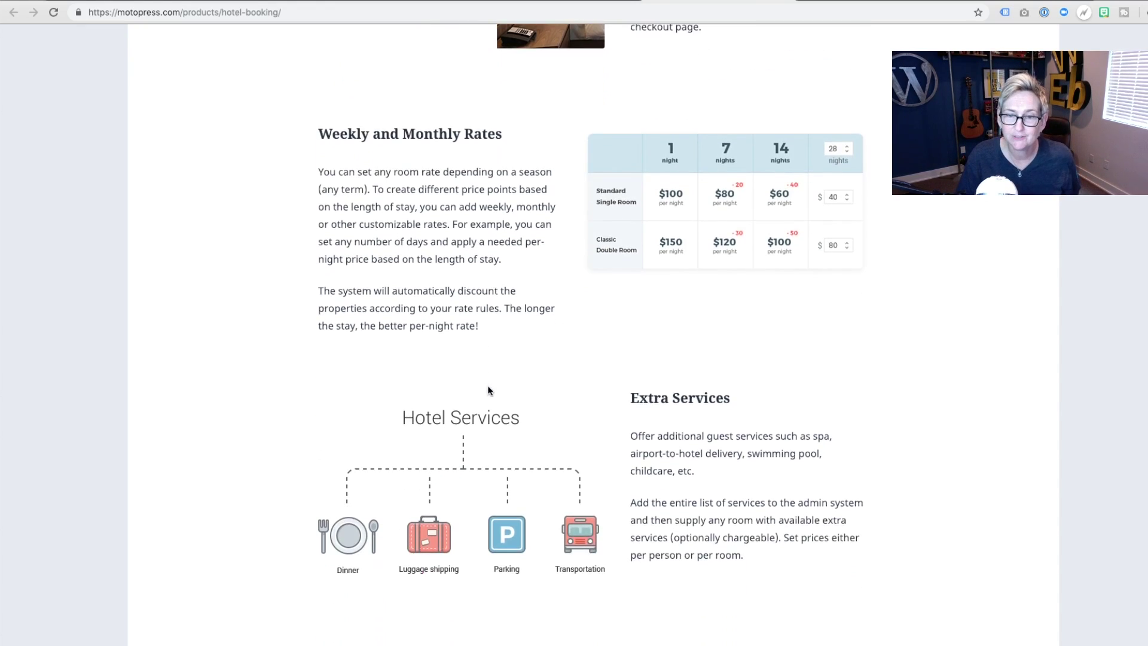
scroll(488, 389, "down", 3)
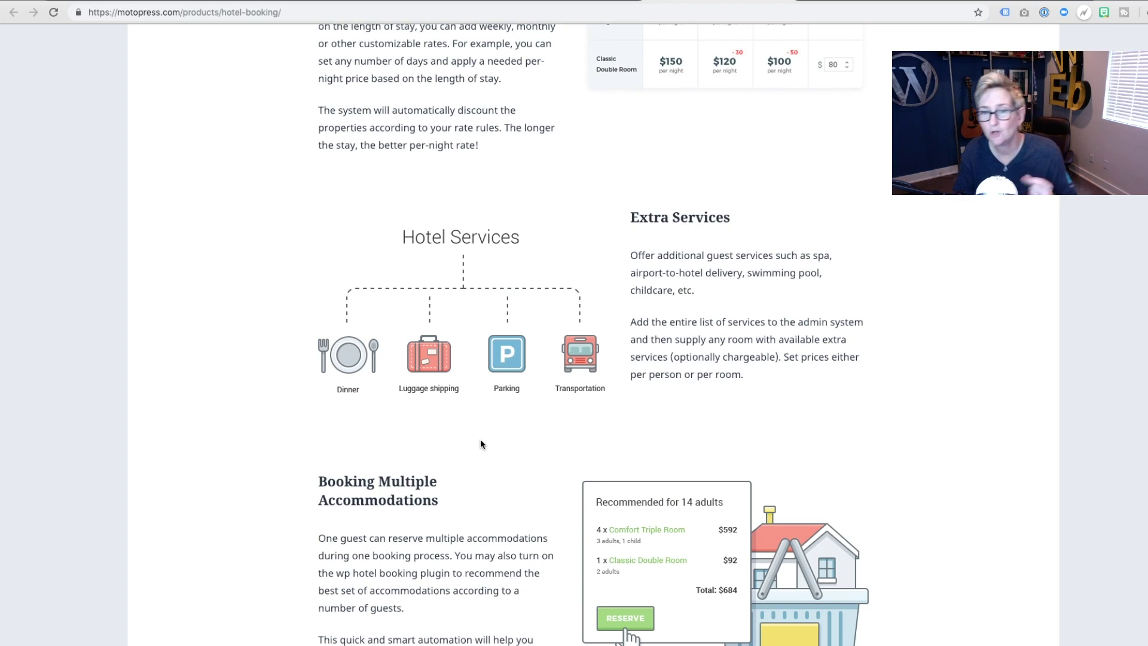
scroll(479, 444, "down", 2)
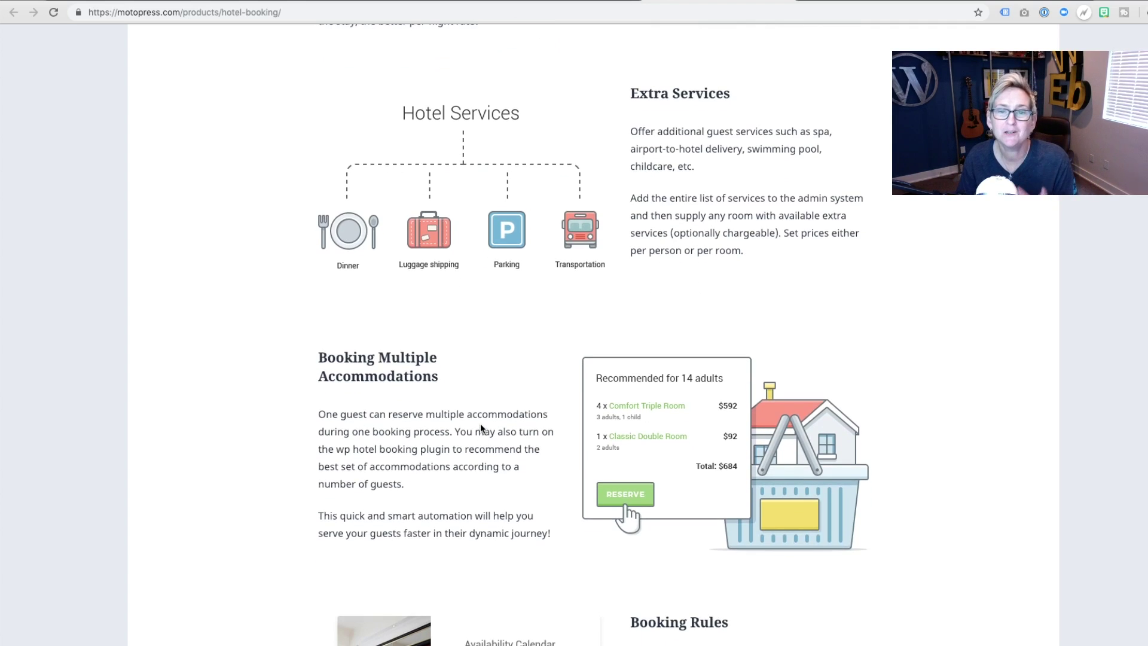
scroll(480, 427, "down", 1)
scroll(523, 424, "down", 1)
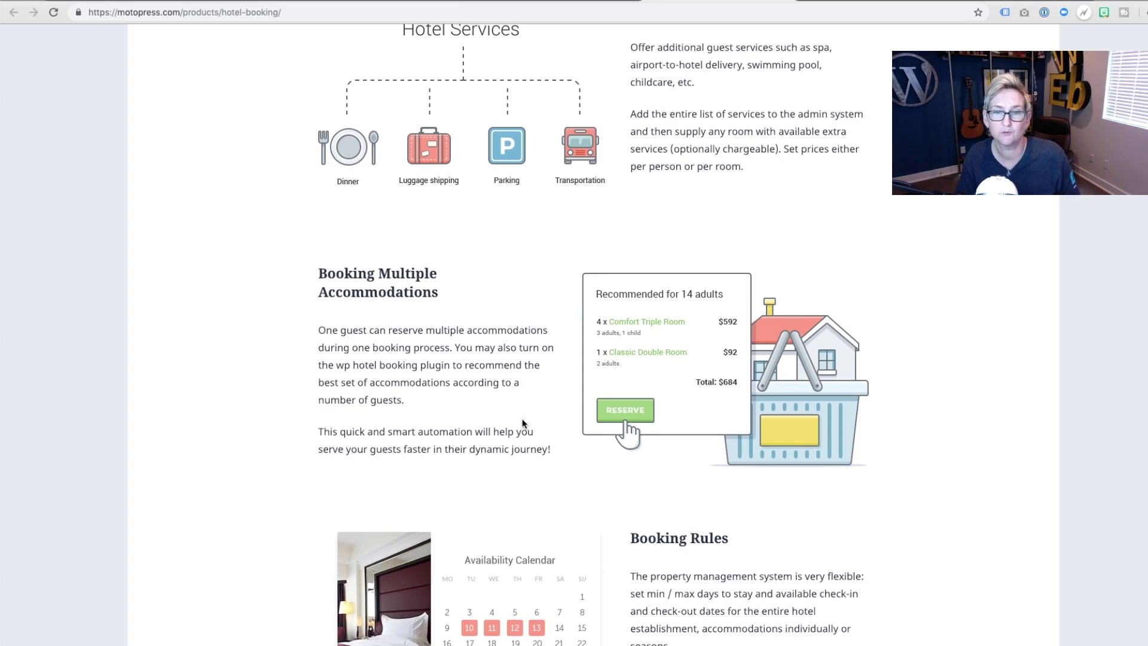
scroll(516, 384, "down", 1)
scroll(516, 382, "down", 4)
scroll(515, 382, "down", 1)
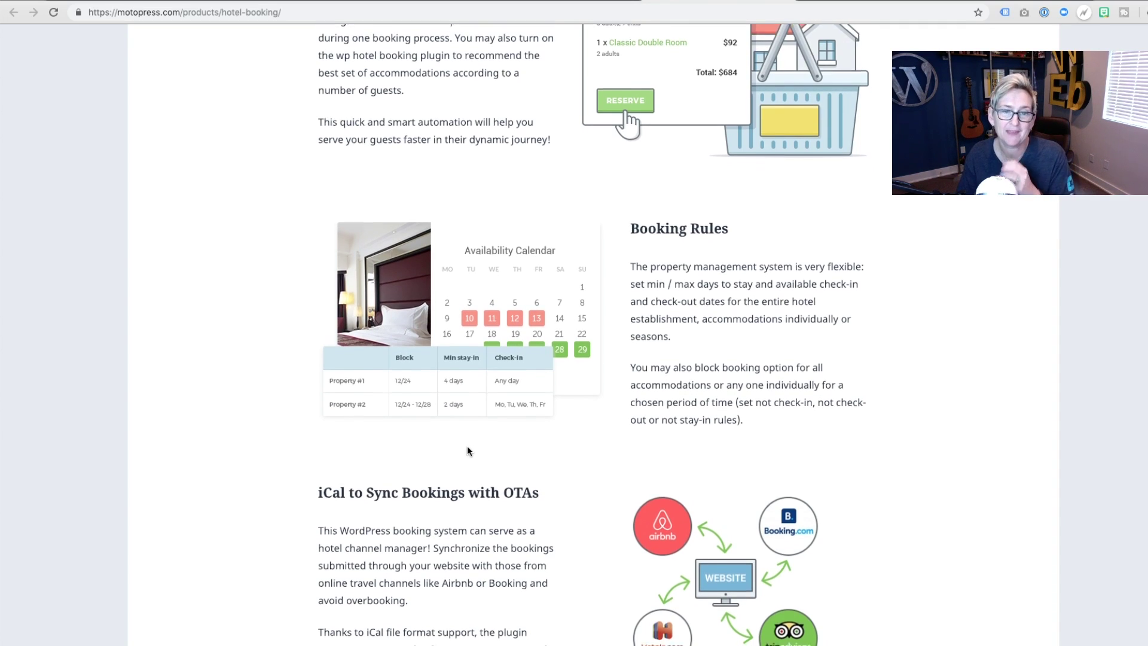
scroll(467, 446, "down", 2)
scroll(469, 448, "down", 1)
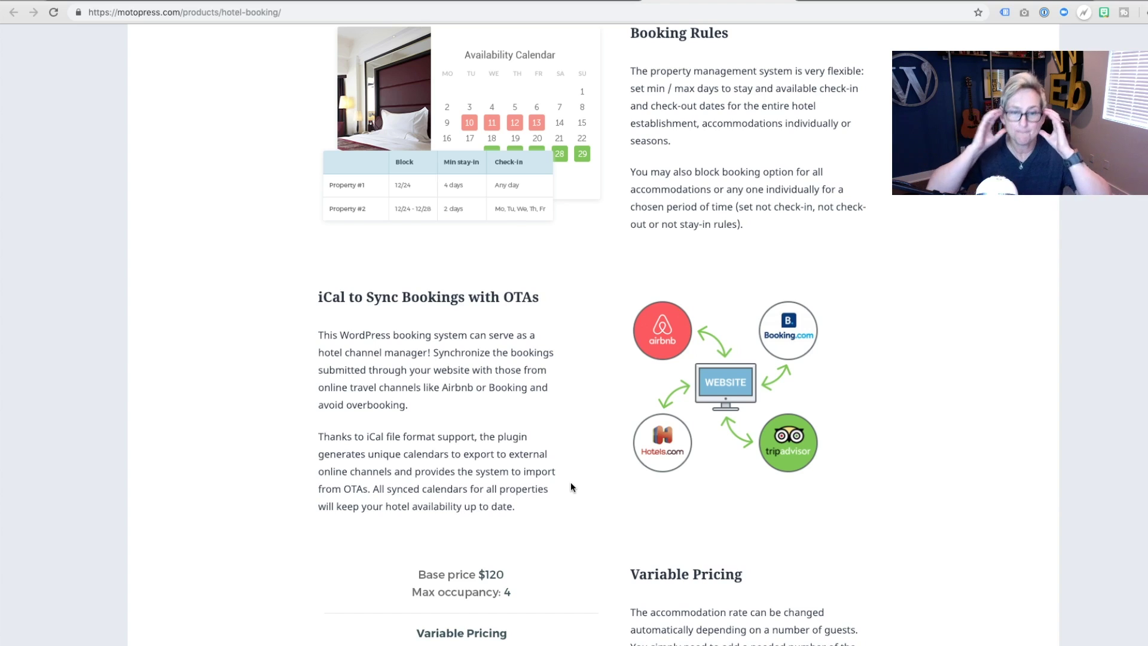
scroll(536, 411, "down", 3)
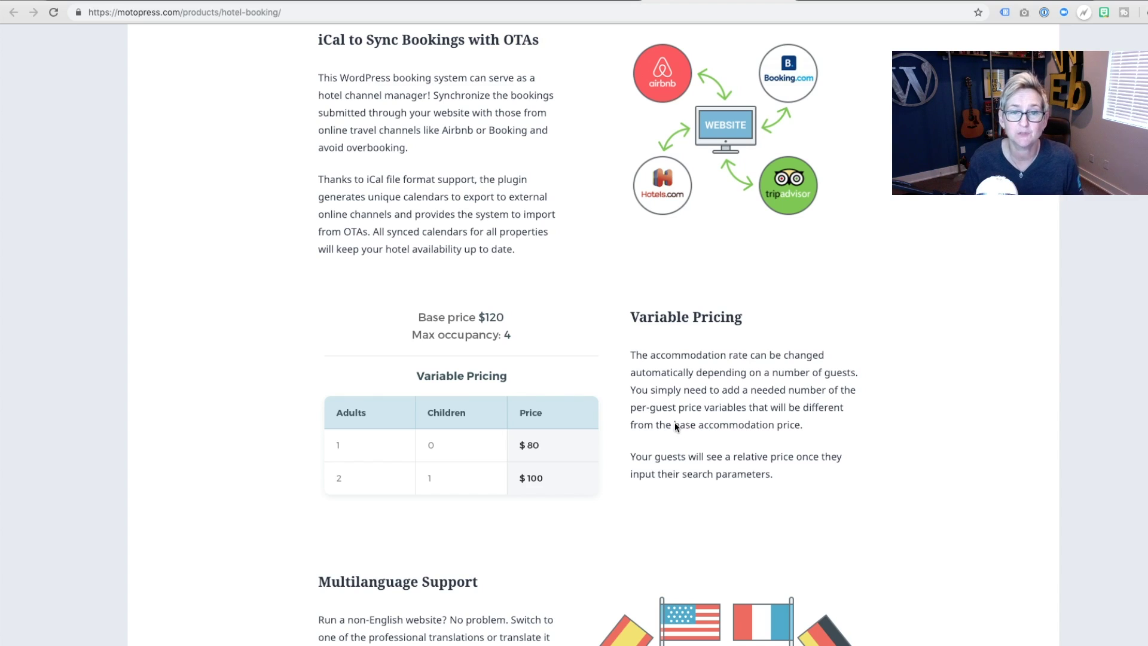
scroll(677, 427, "down", 3)
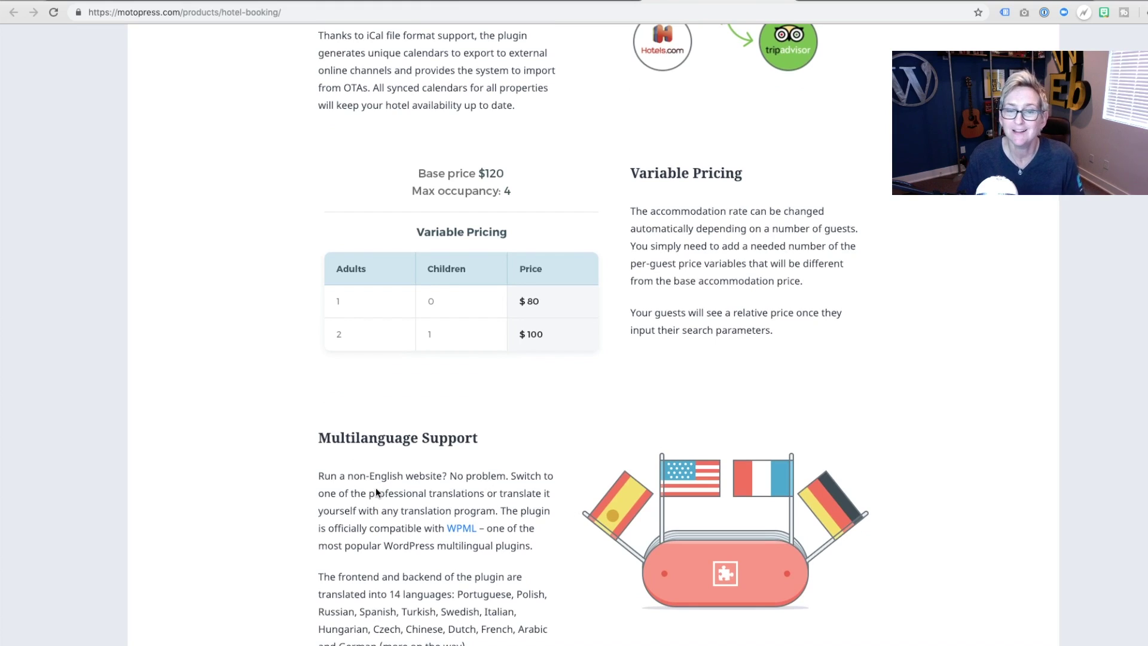
scroll(376, 498, "down", 2)
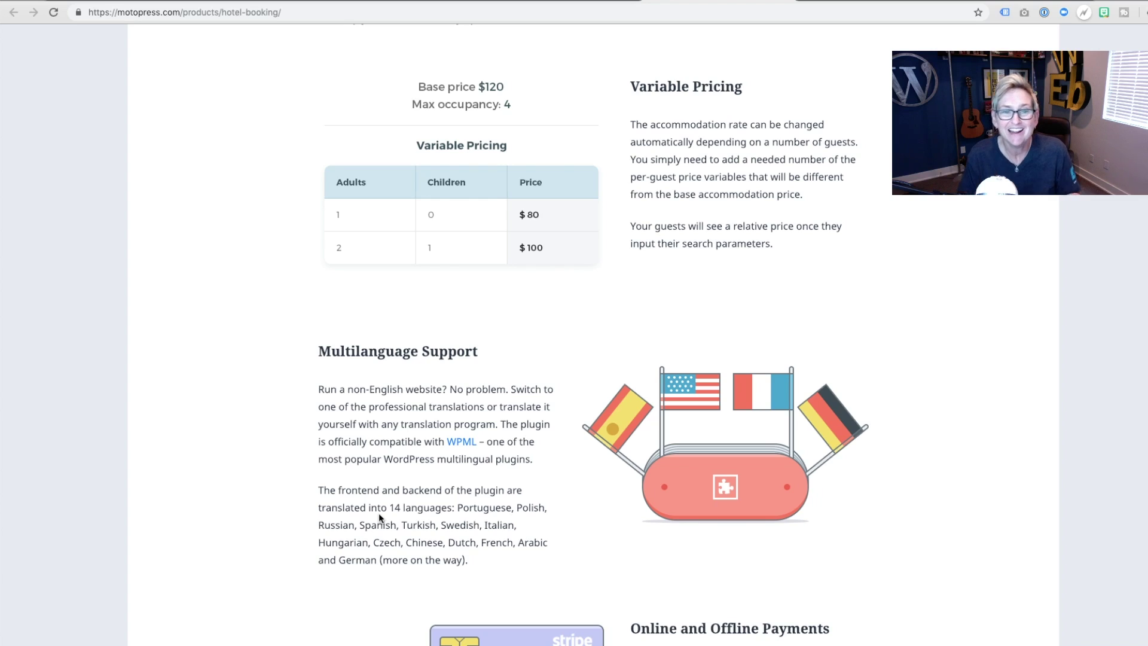
scroll(393, 498, "down", 2)
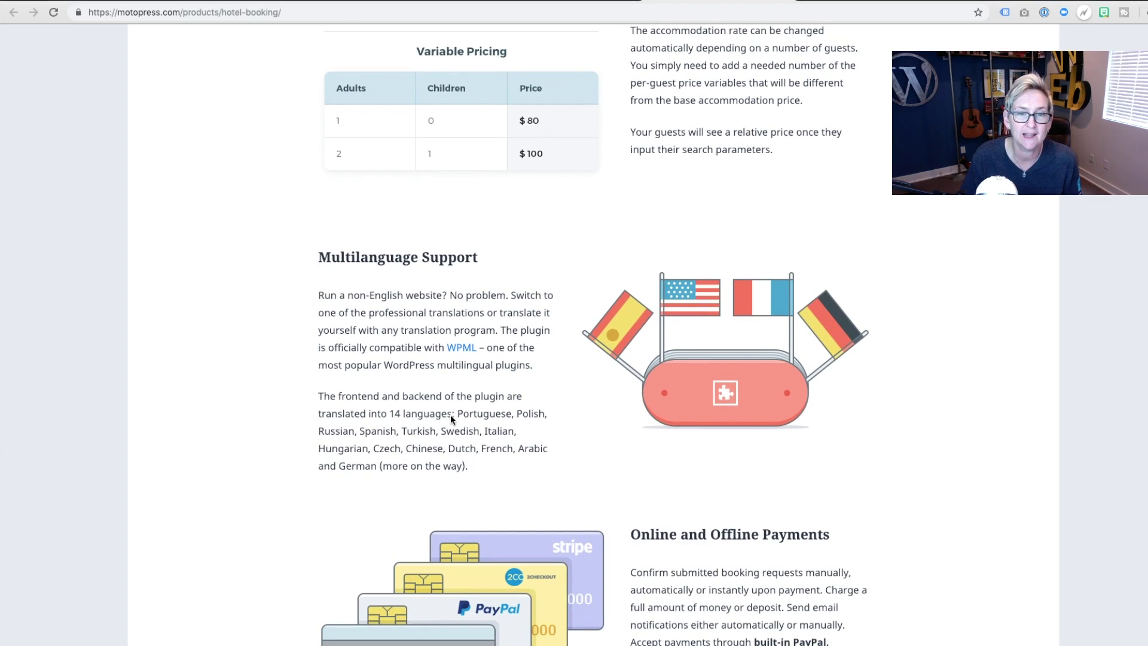
left_click_drag(451, 415, 384, 413)
left_click(384, 413)
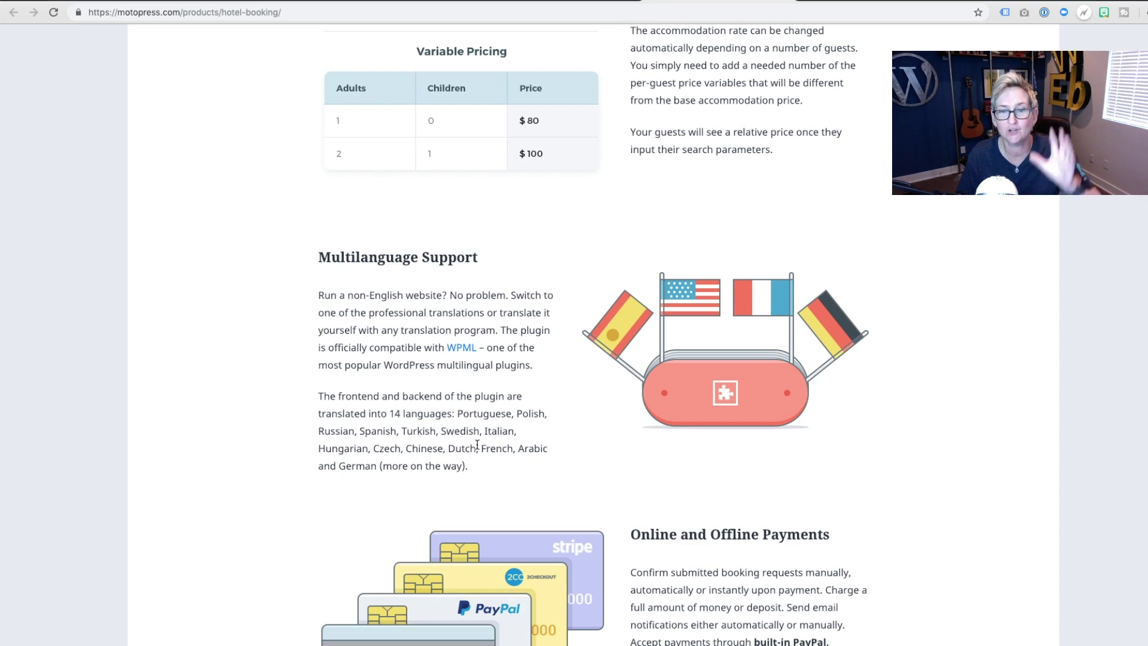
scroll(480, 442, "down", 3)
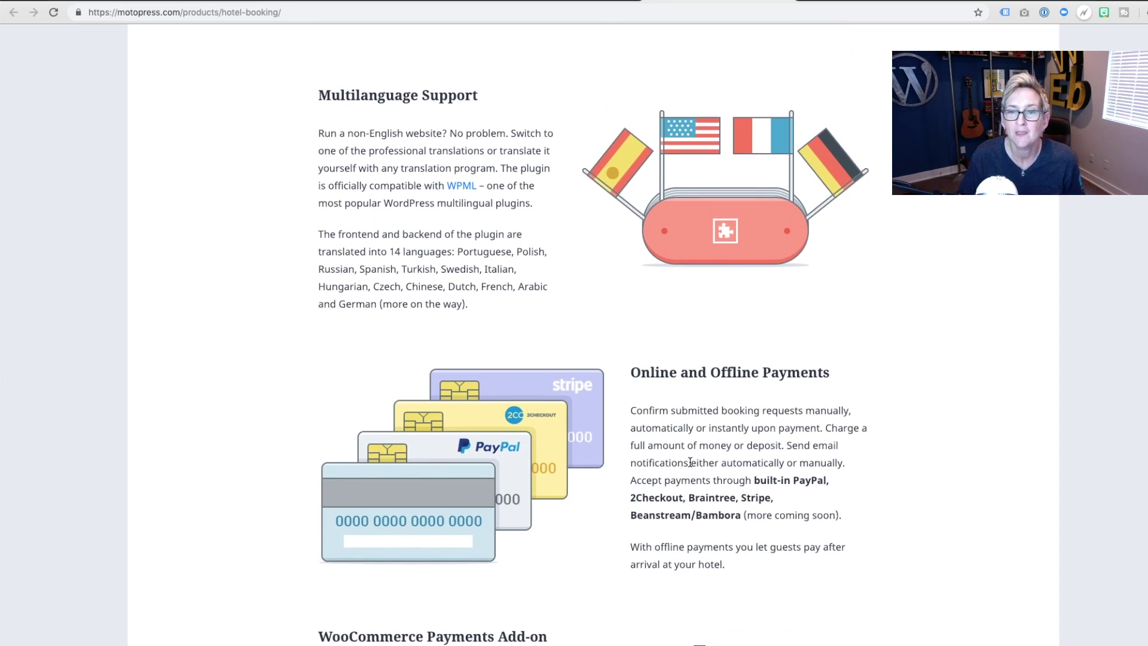
scroll(689, 462, "down", 1)
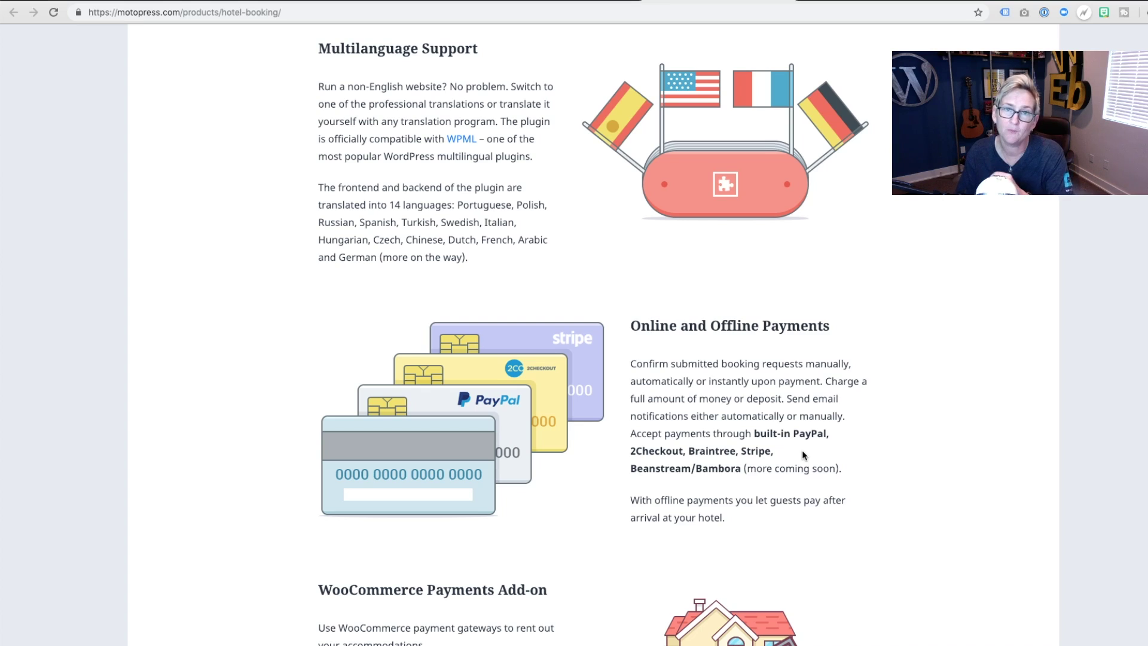
scroll(635, 480, "down", 4)
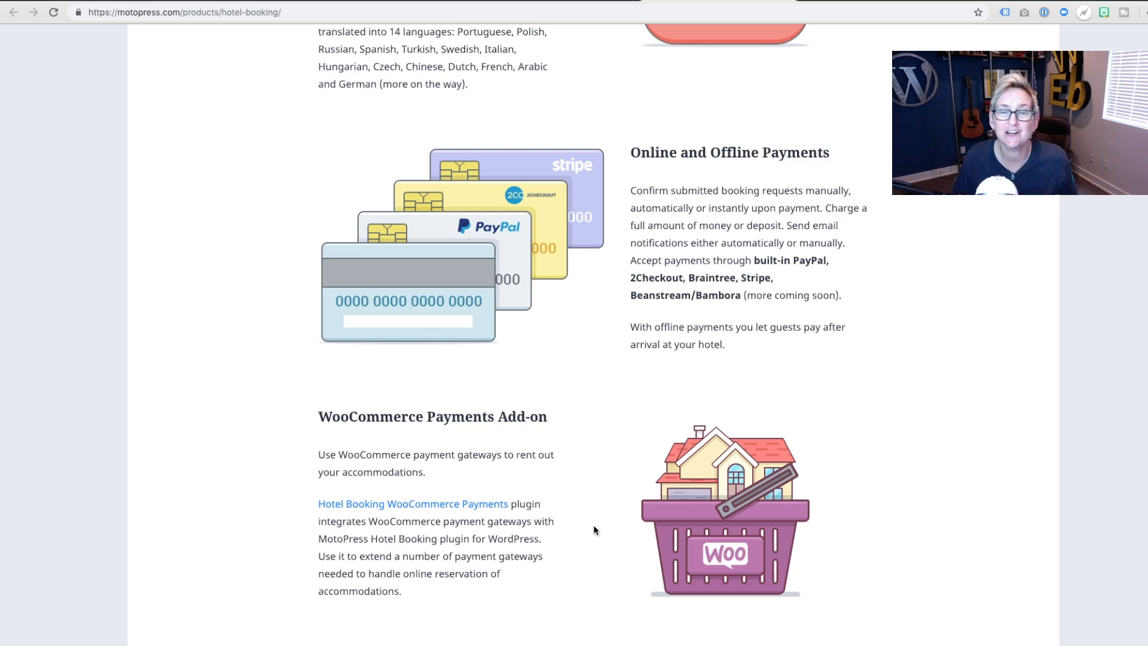
scroll(593, 530, "down", 2)
scroll(593, 530, "down", 3)
scroll(649, 540, "down", 1)
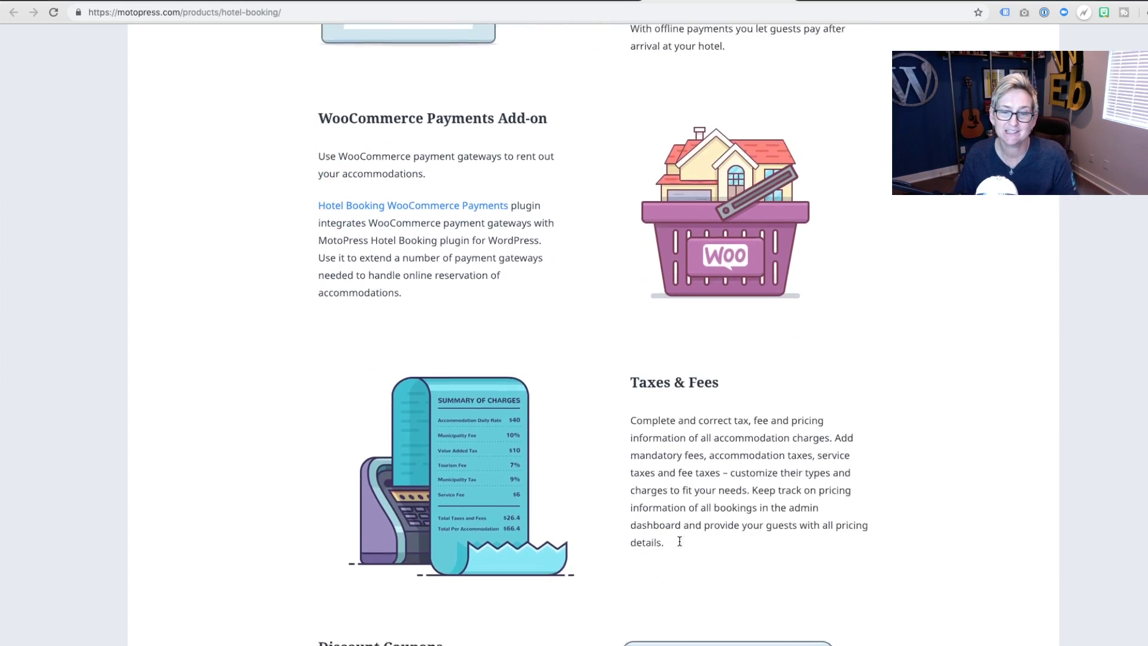
scroll(679, 540, "down", 3)
scroll(526, 619, "down", 6)
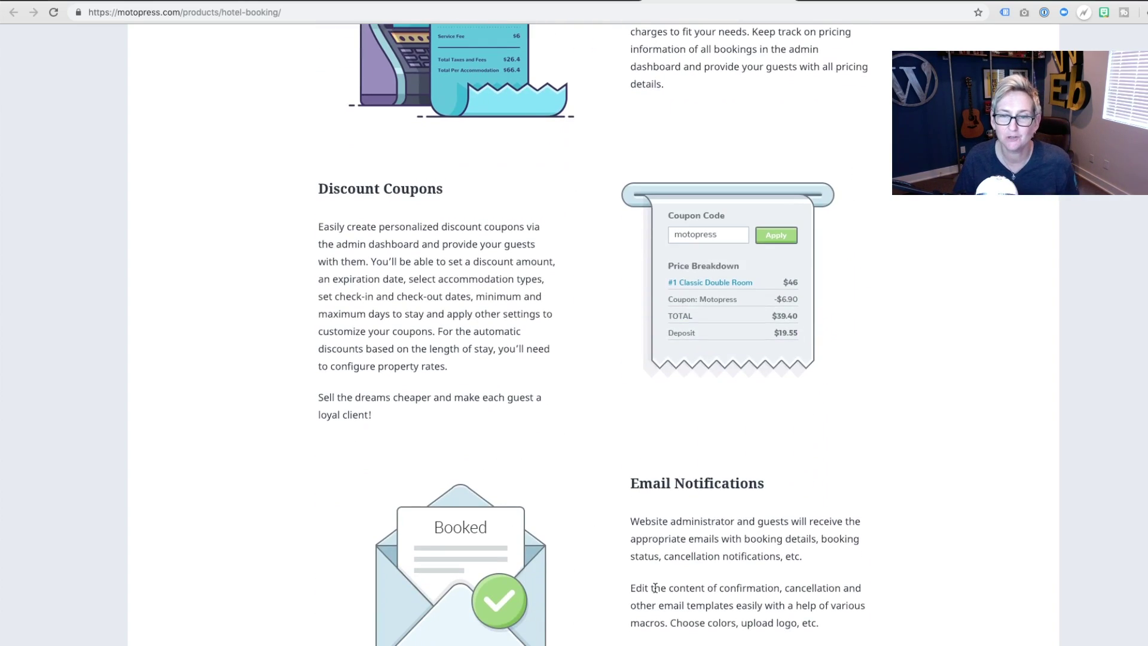
scroll(660, 577, "down", 1)
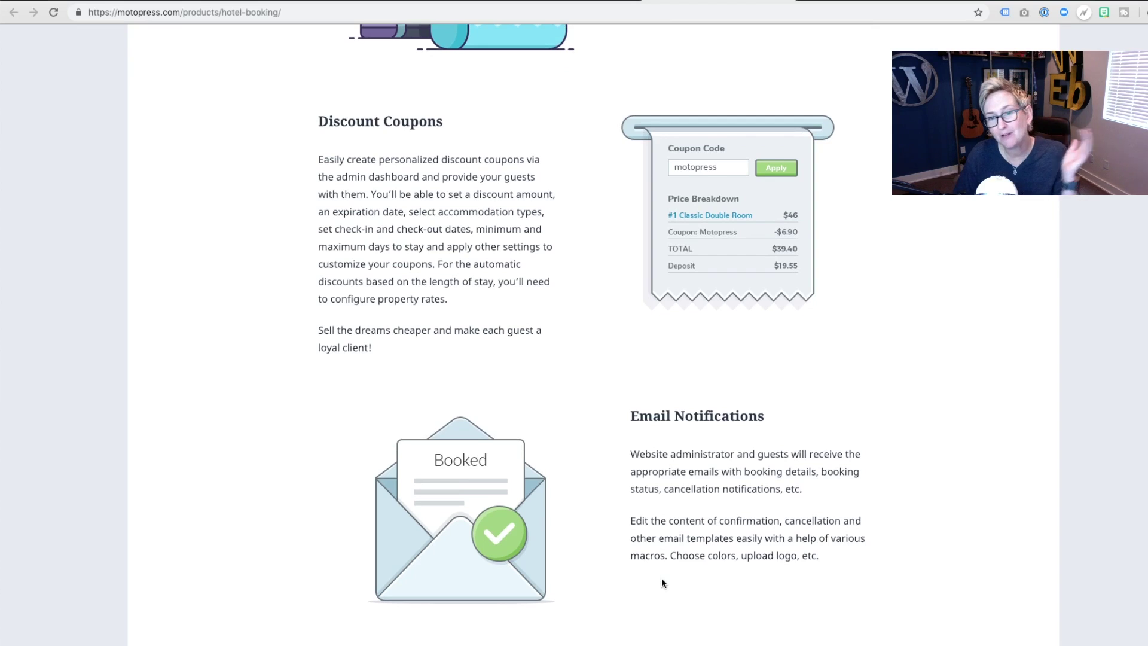
scroll(660, 582, "down", 1)
scroll(661, 583, "down", 1)
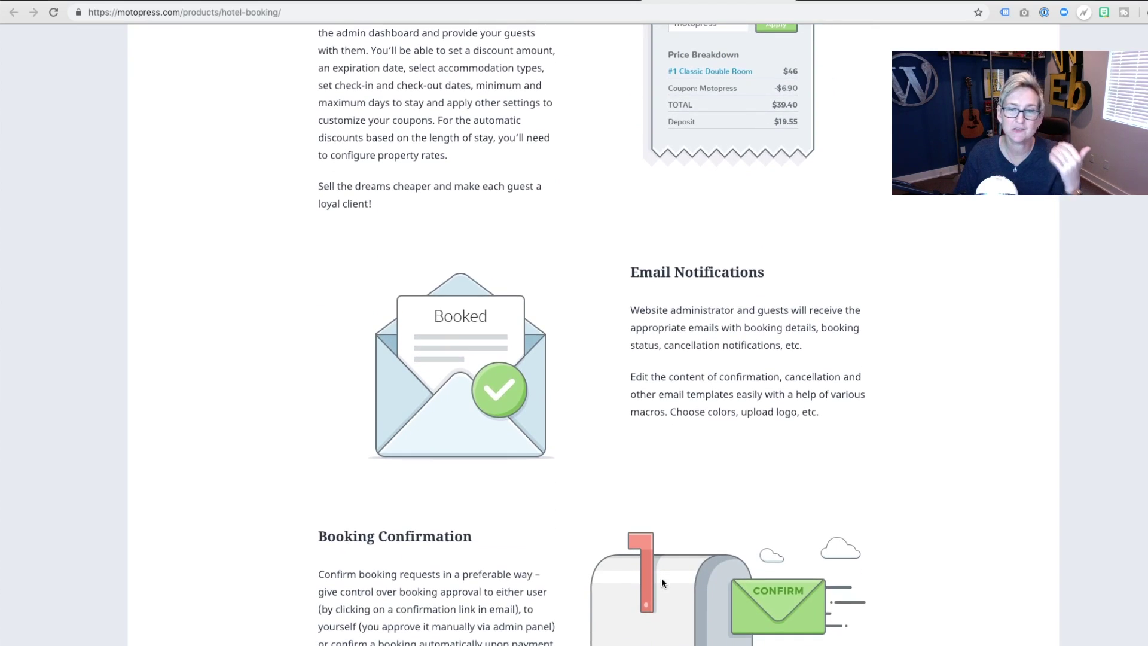
scroll(660, 540, "down", 1)
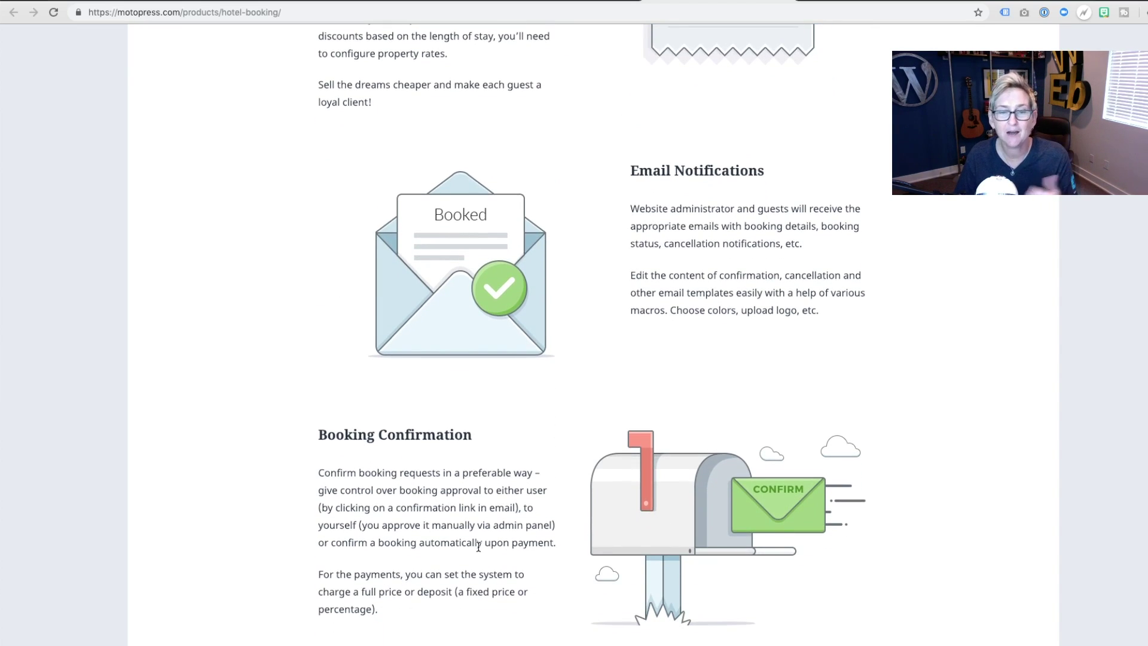
scroll(478, 545, "down", 1)
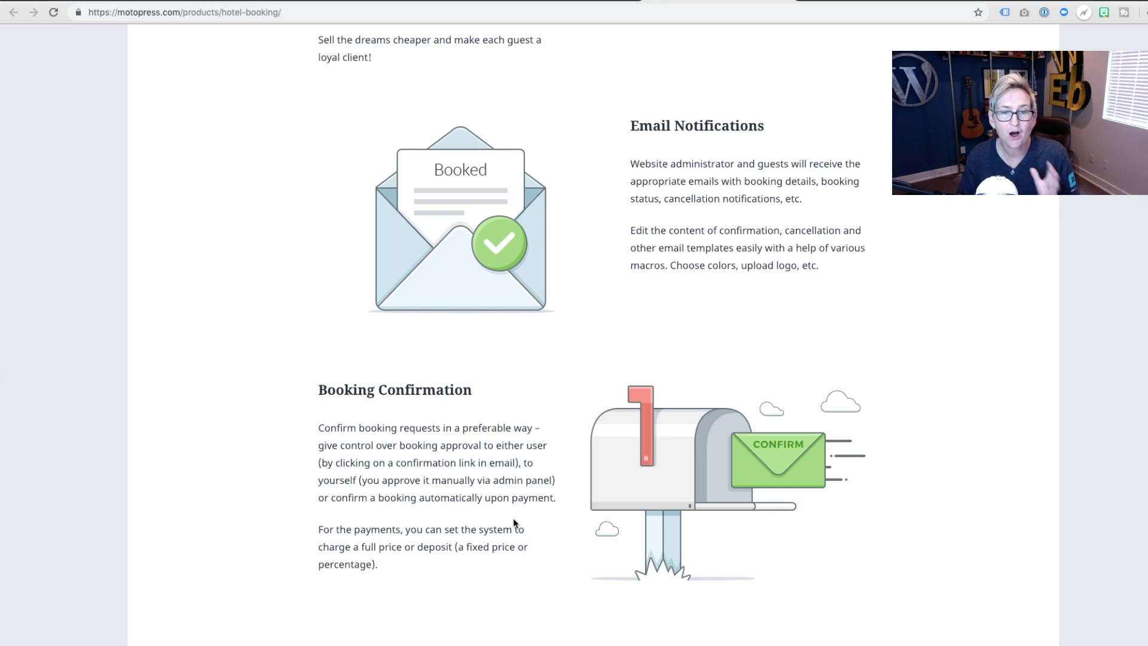
scroll(514, 520, "down", 1)
scroll(476, 518, "down", 2)
scroll(476, 518, "down", 2)
scroll(476, 519, "down", 1)
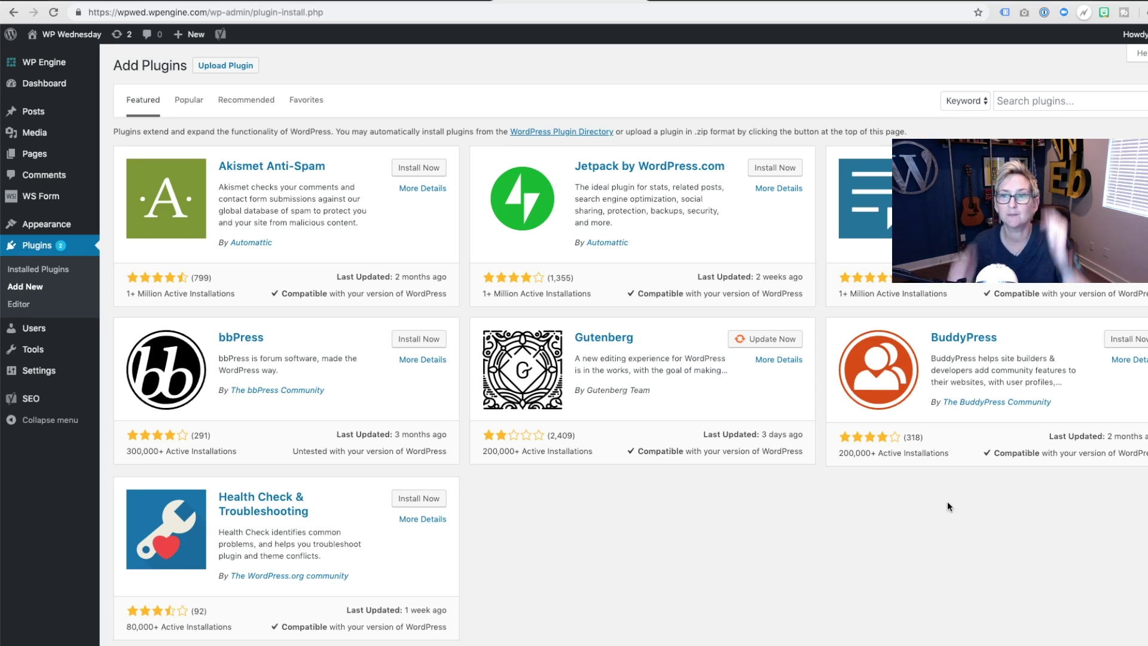
Find Hotel Booking Lite in the plugin directory, install it and activate it
left_click(1025, 100)
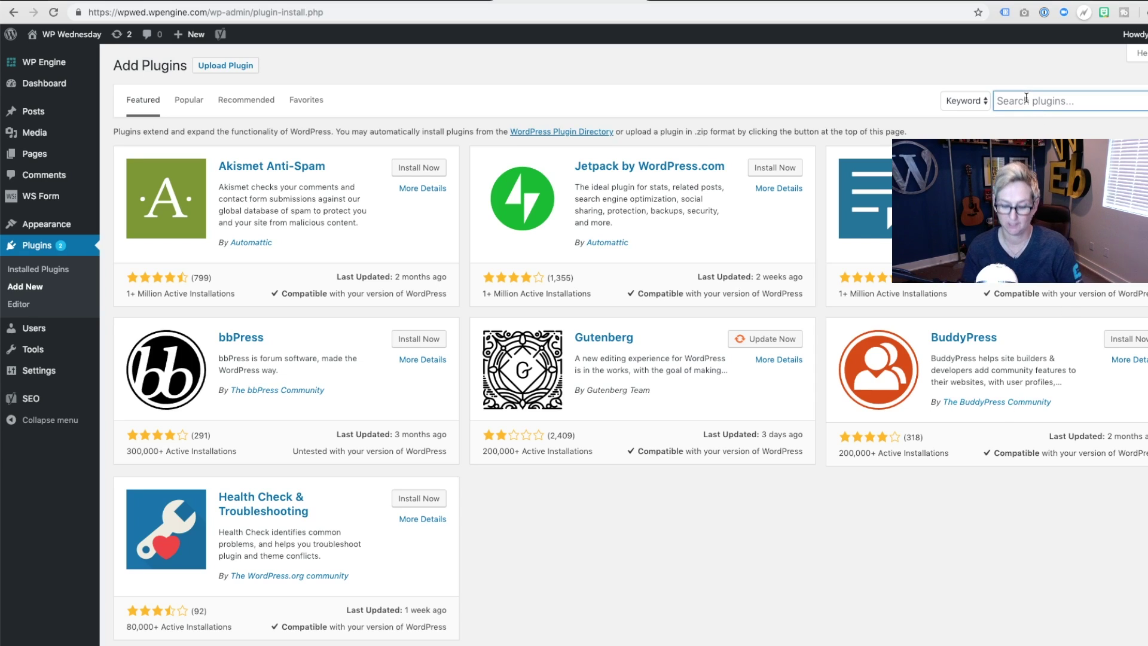
type("hotel booking lite")
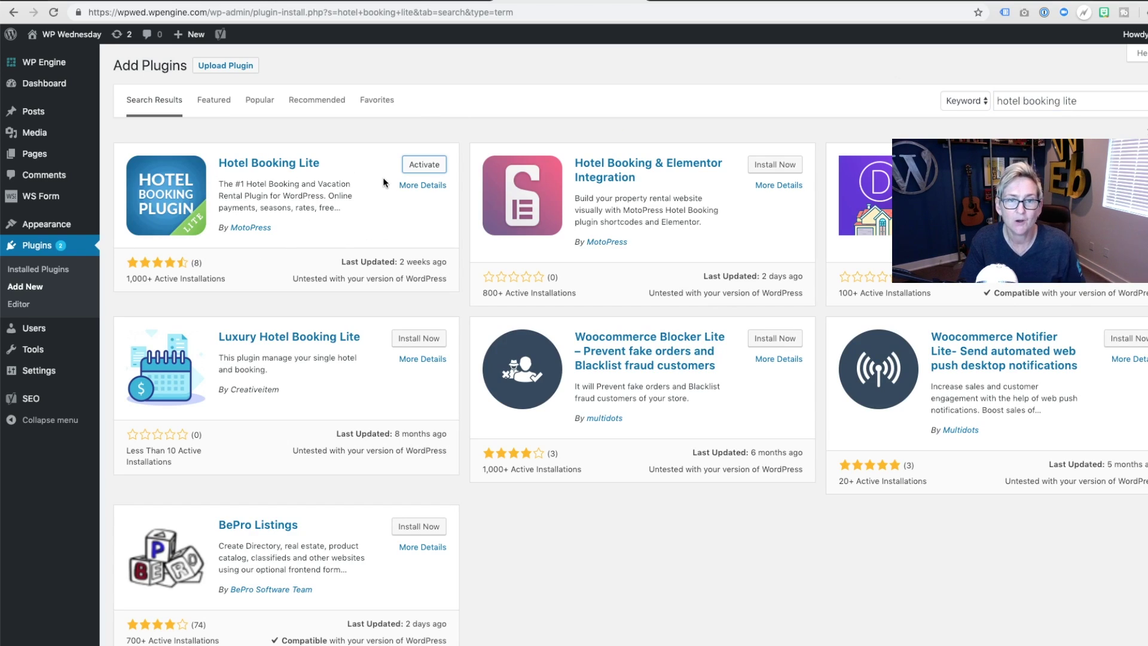
left_click(416, 167)
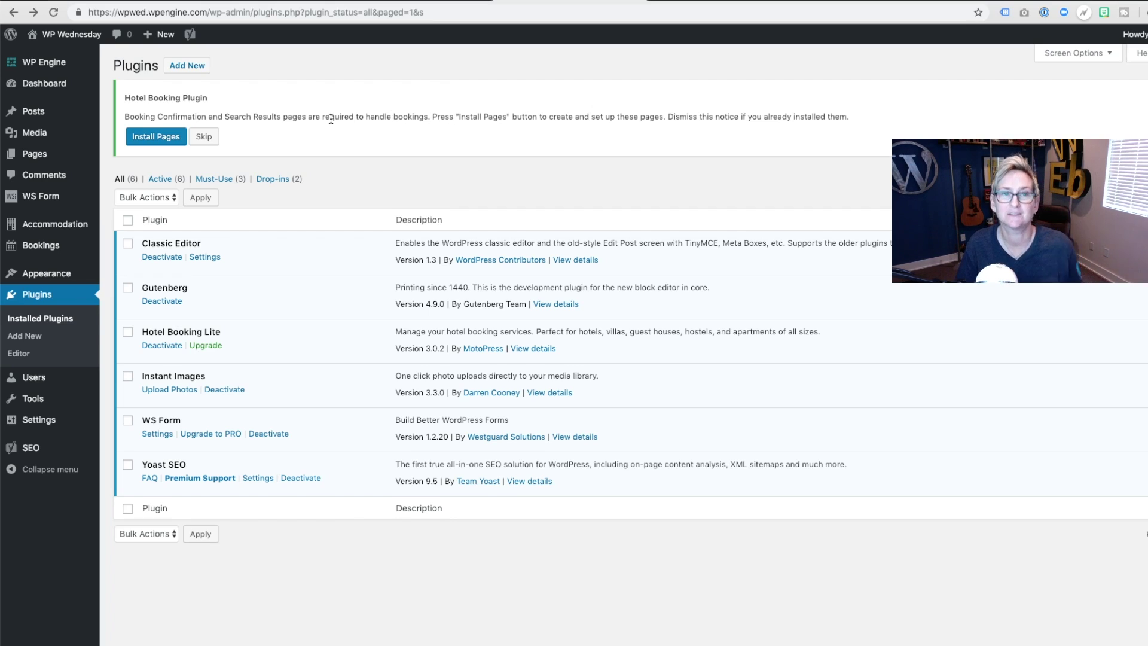
Install the booking plugin's required pages, check them under Pages, and go to Accommodation Types
left_click(130, 139)
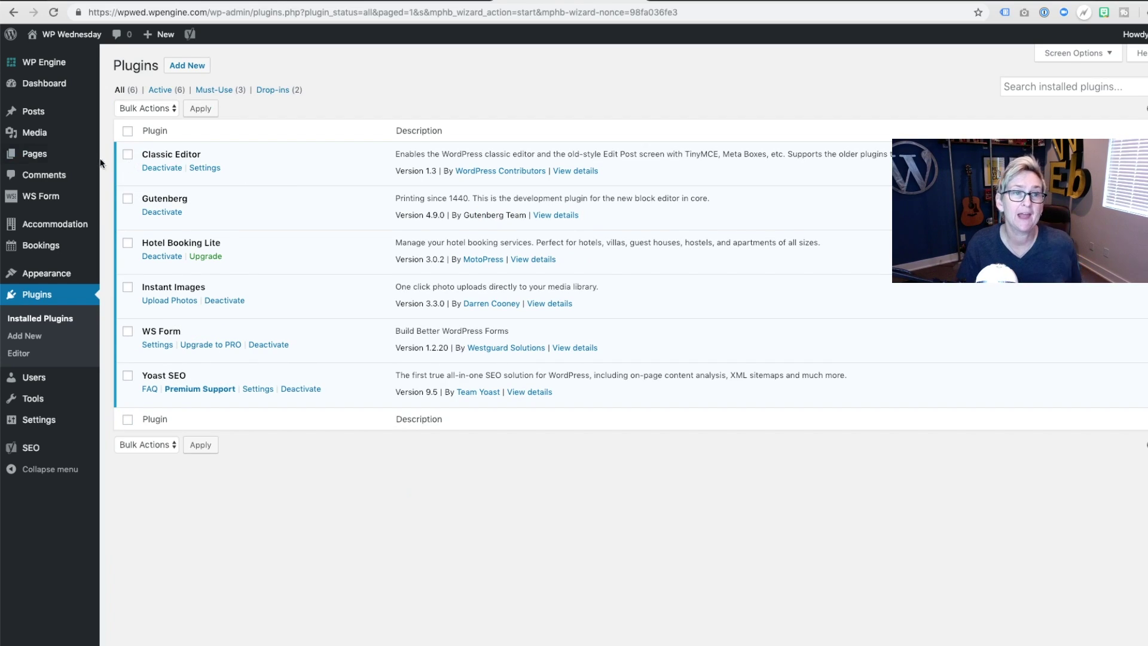
mouse_move(35, 154)
left_click(125, 155)
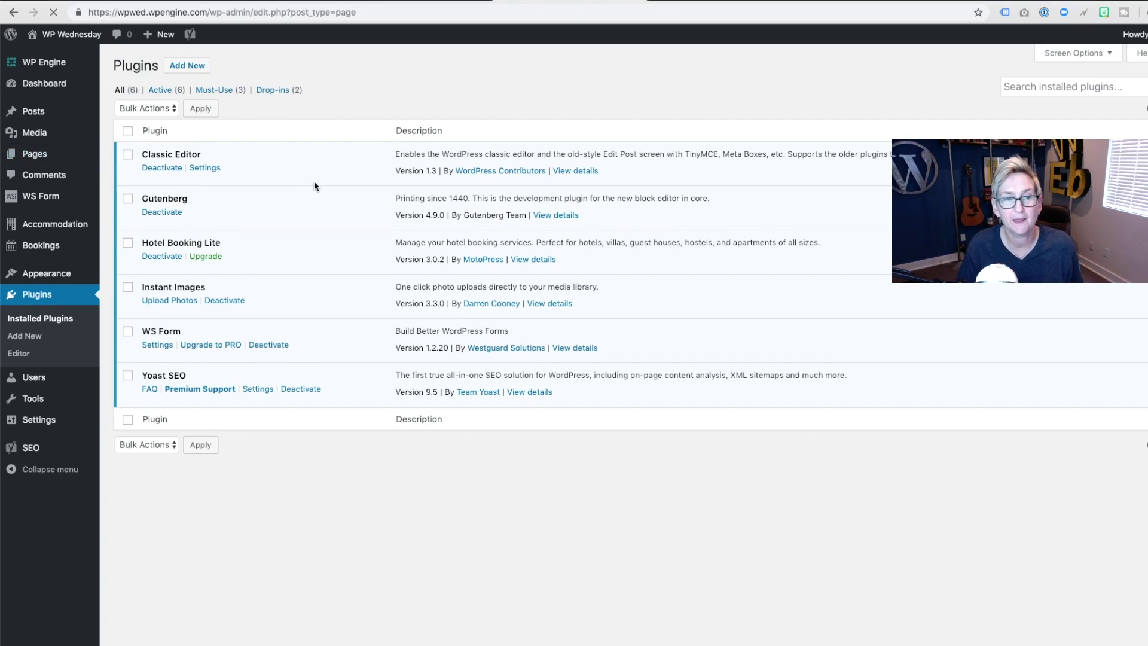
scroll(269, 287, "down", 3)
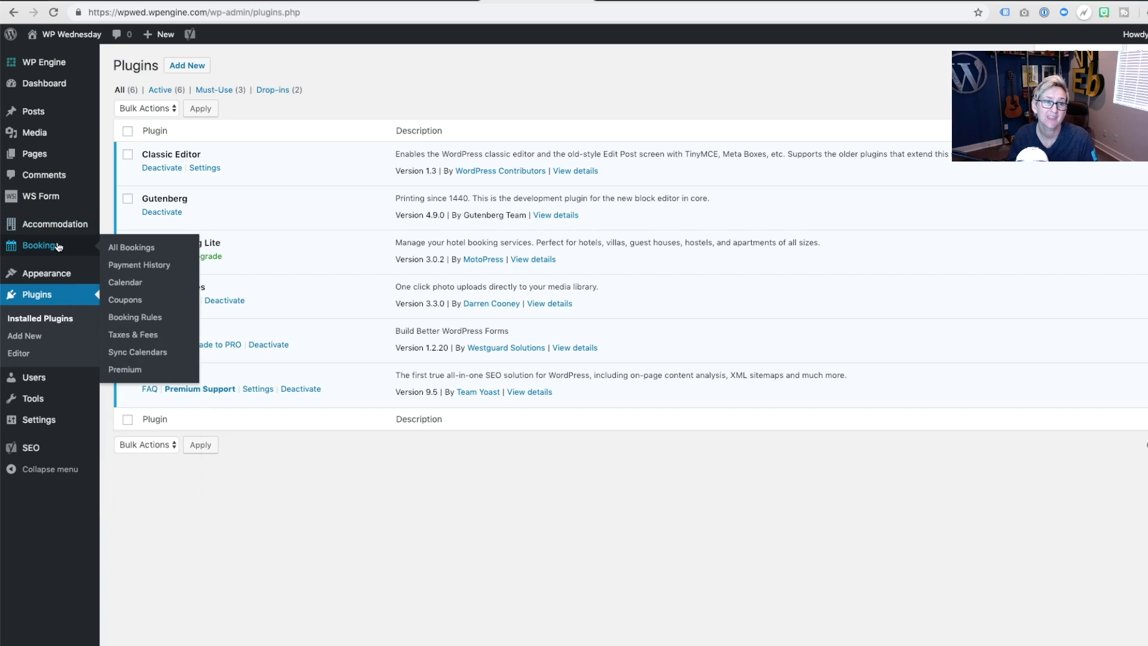
mouse_move(55, 225)
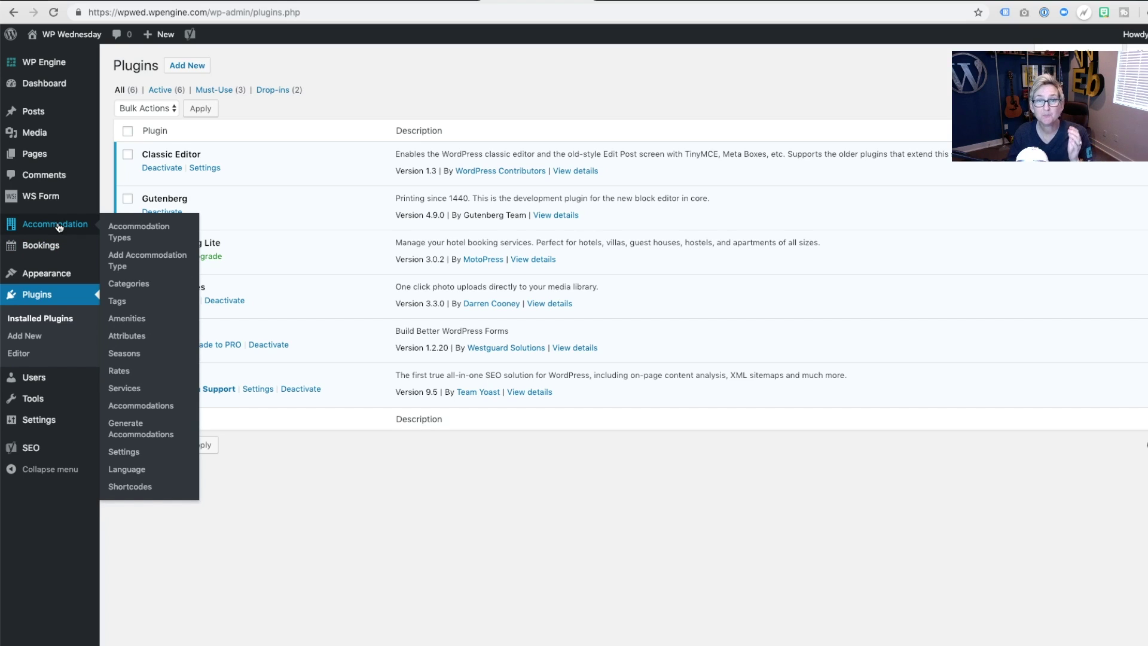
left_click(125, 230)
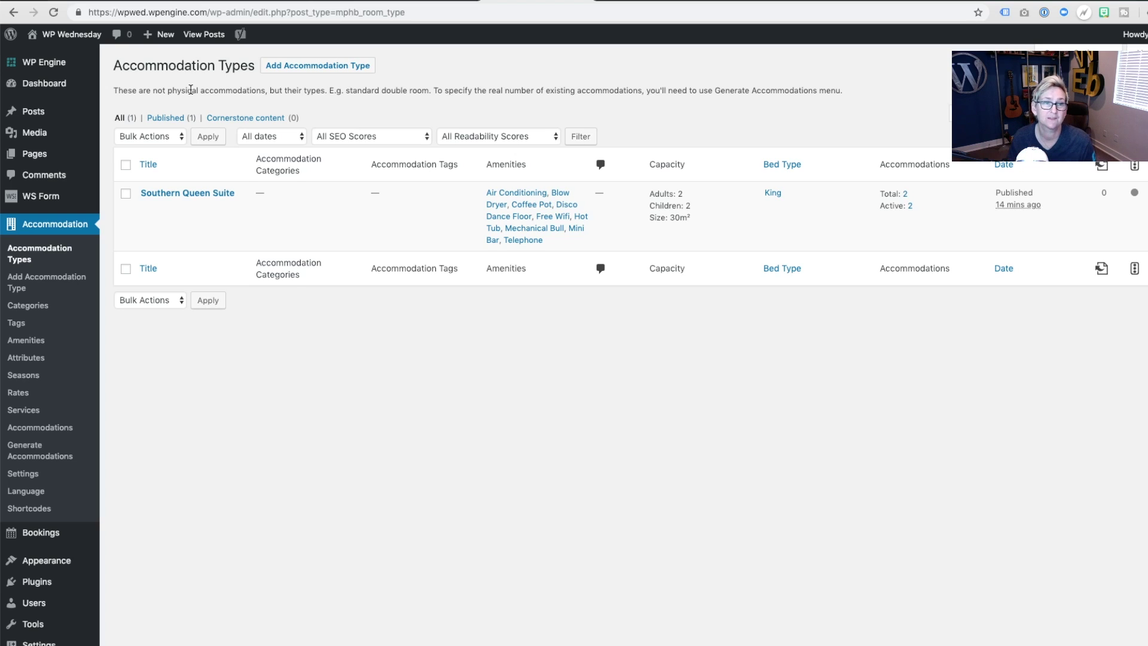
Review the Accommodation Types list and view the Southern Queen Suite page on the live site
triple_click(190, 90)
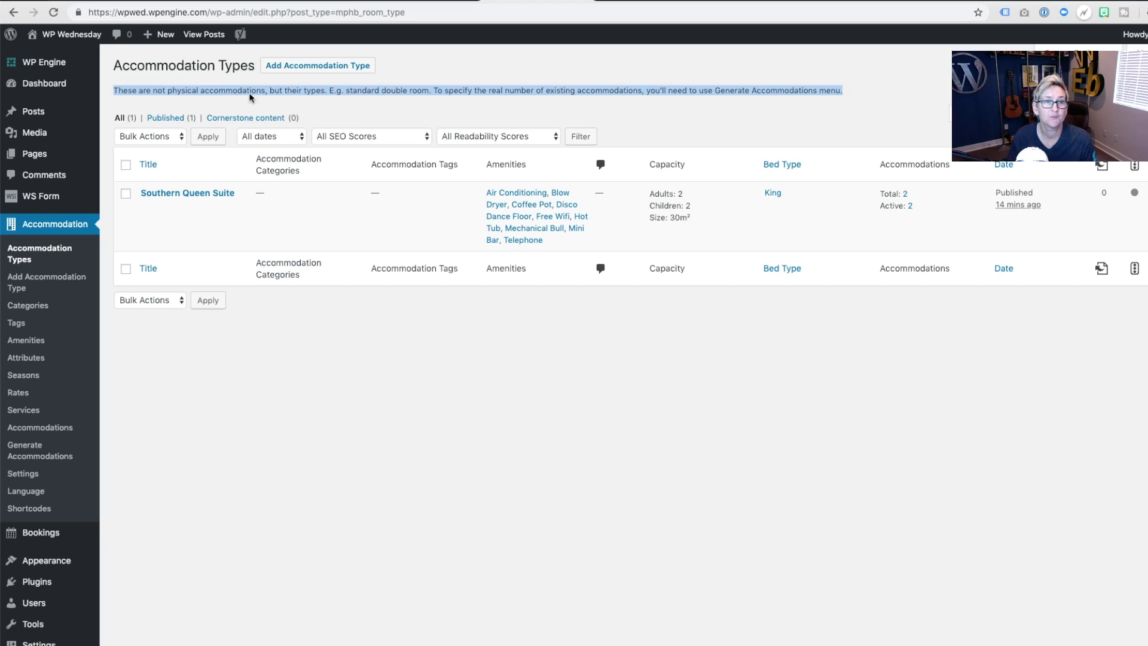
left_click(189, 93)
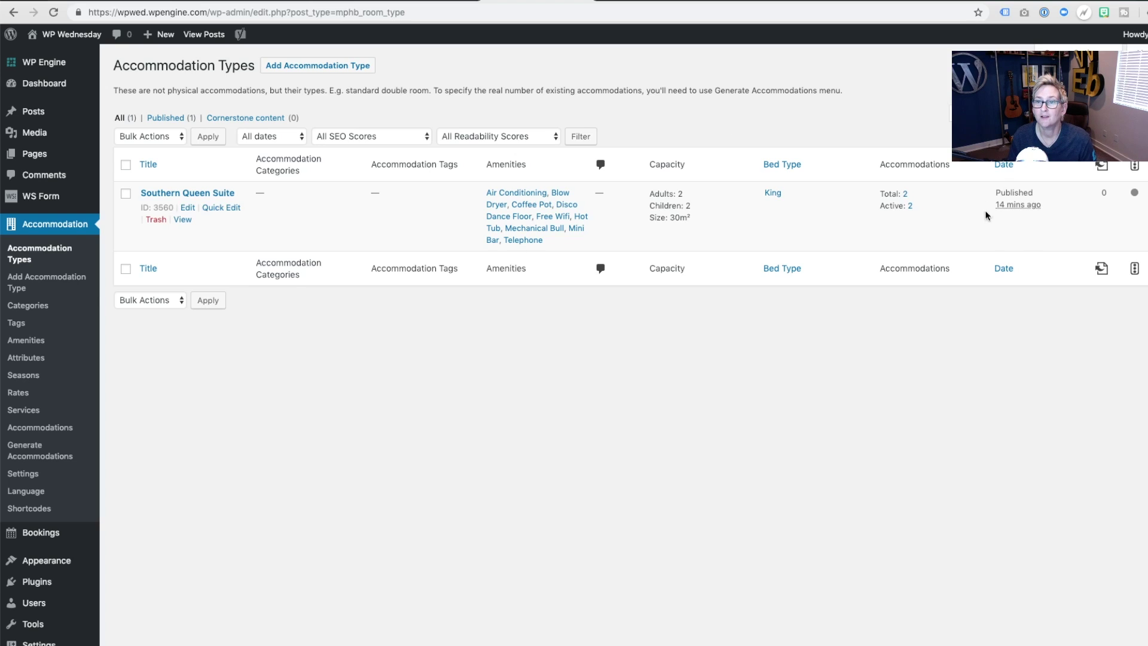
mouse_move(1015, 220)
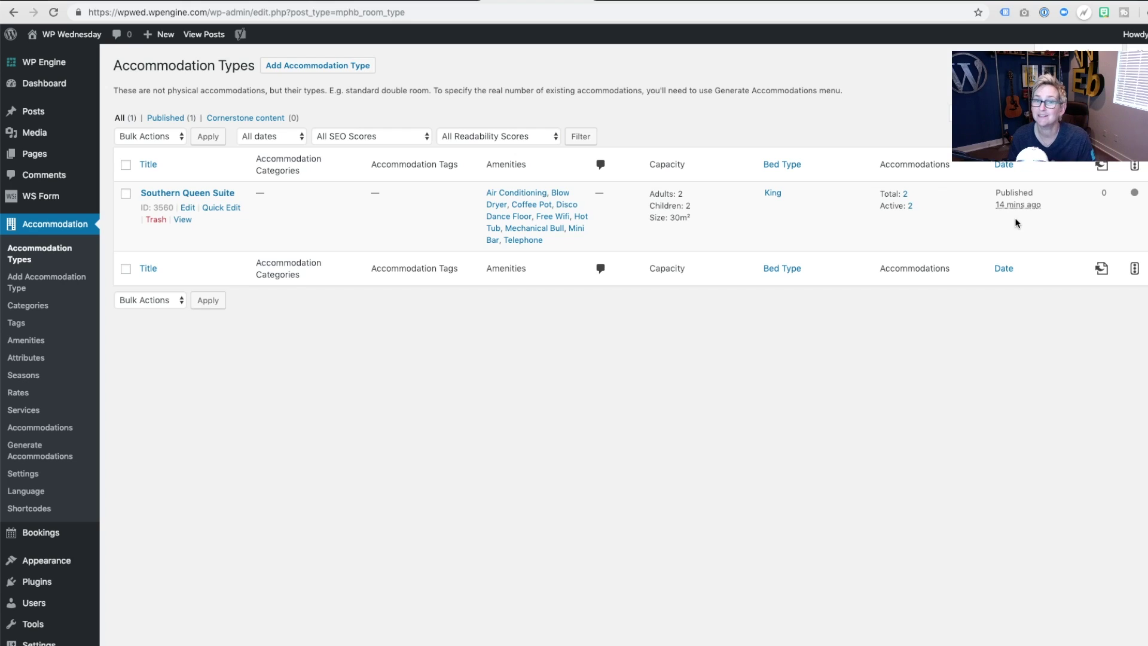
left_click(181, 220)
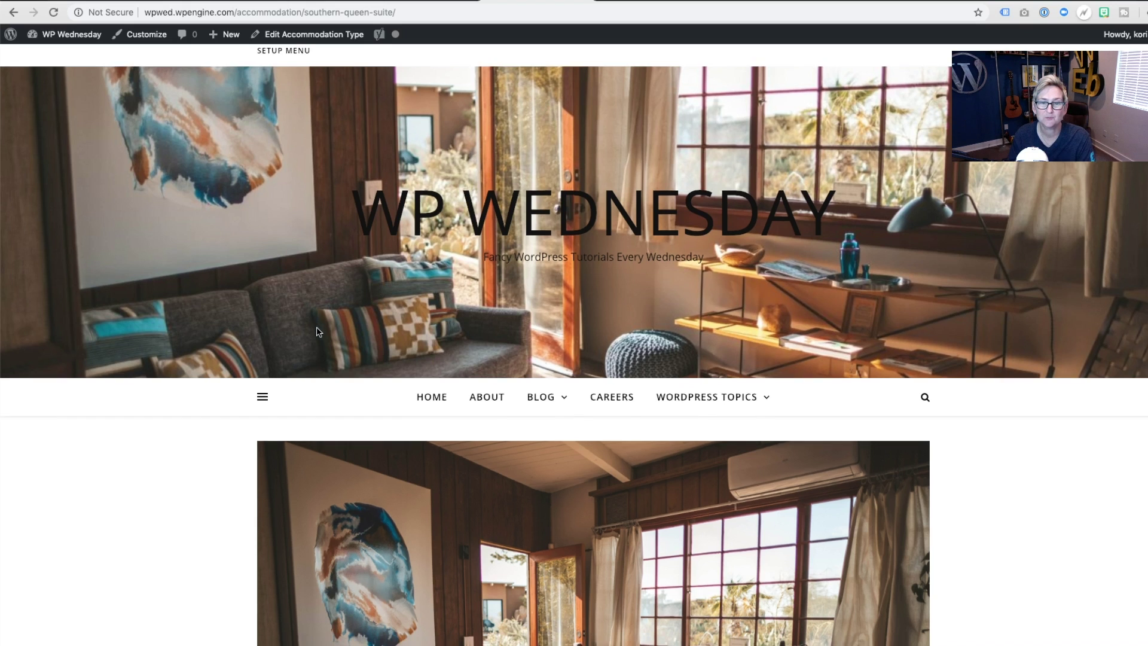
scroll(317, 331, "down", 3)
scroll(317, 331, "down", 2)
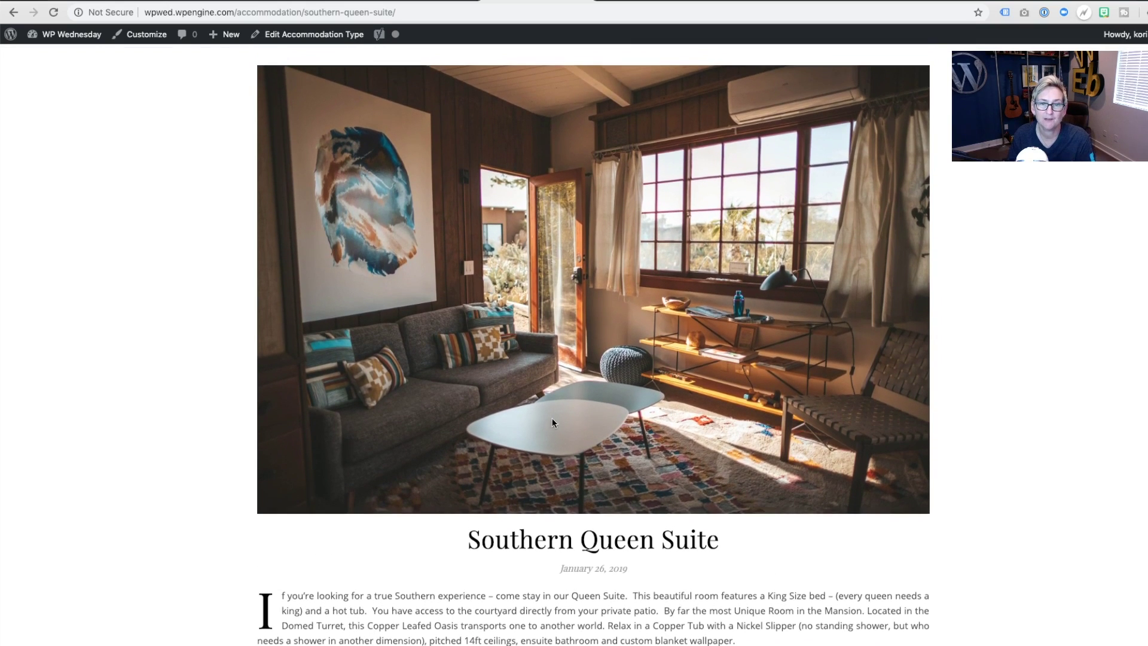
scroll(406, 562, "down", 1)
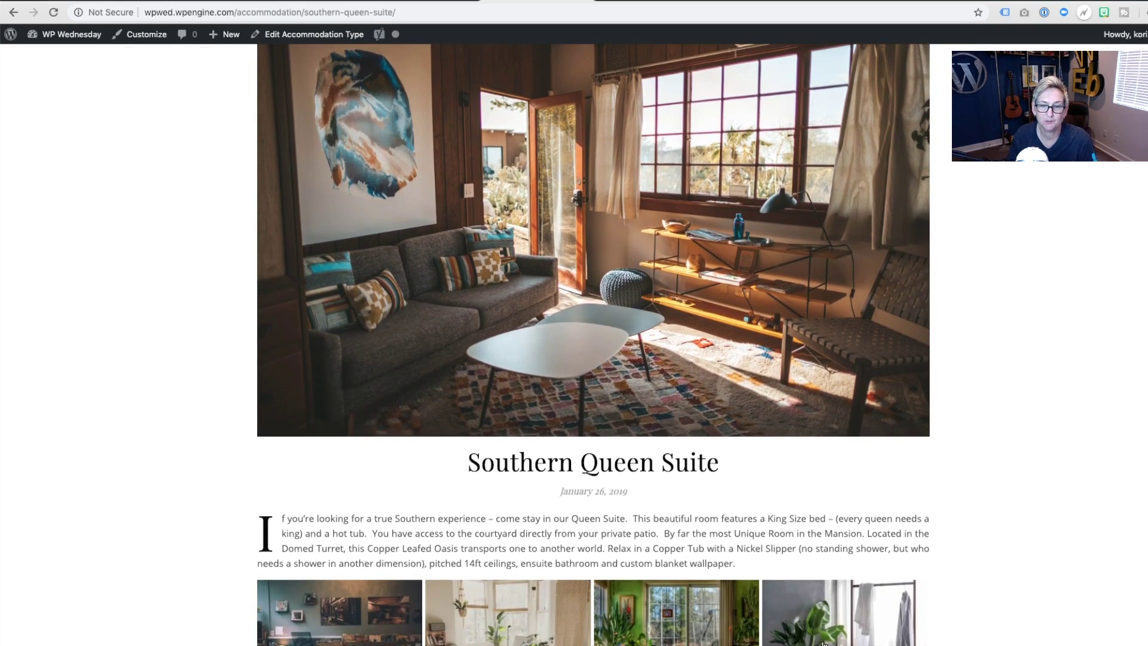
scroll(823, 642, "down", 2)
scroll(348, 567, "down", 1)
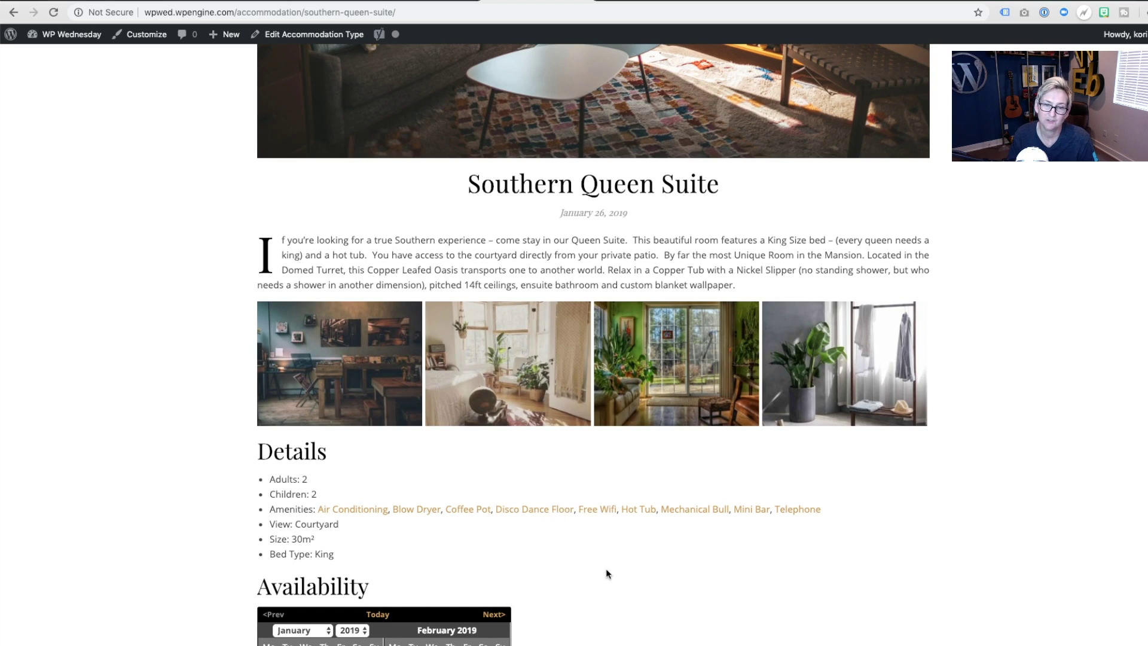
scroll(606, 571, "down", 1)
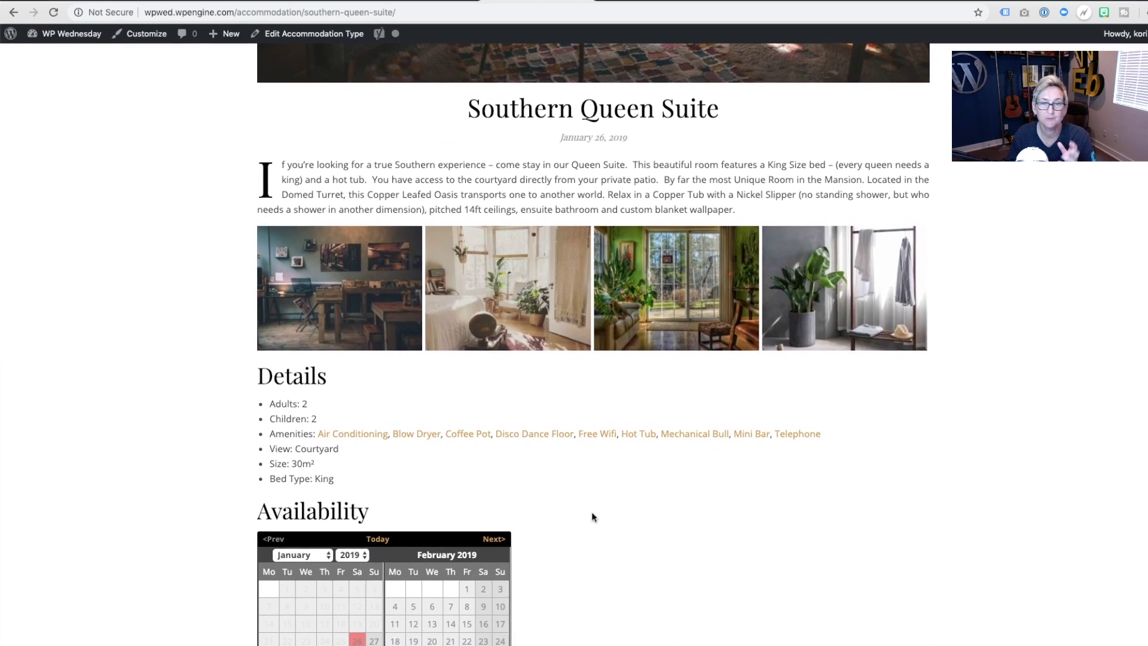
scroll(427, 564, "down", 3)
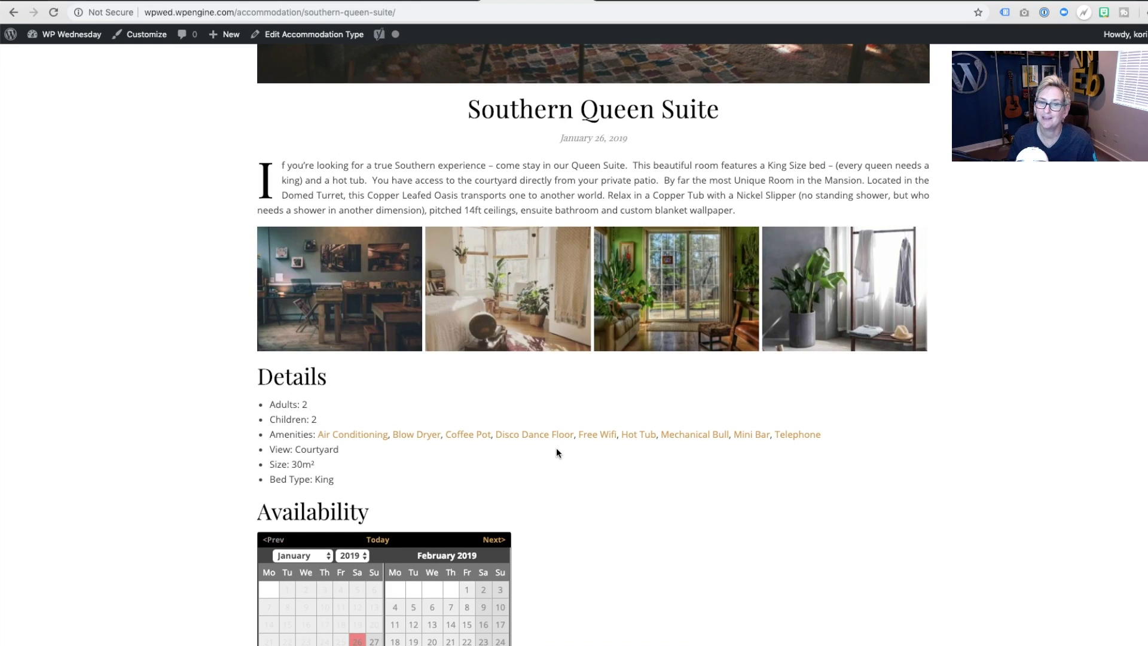
scroll(555, 452, "up", 10)
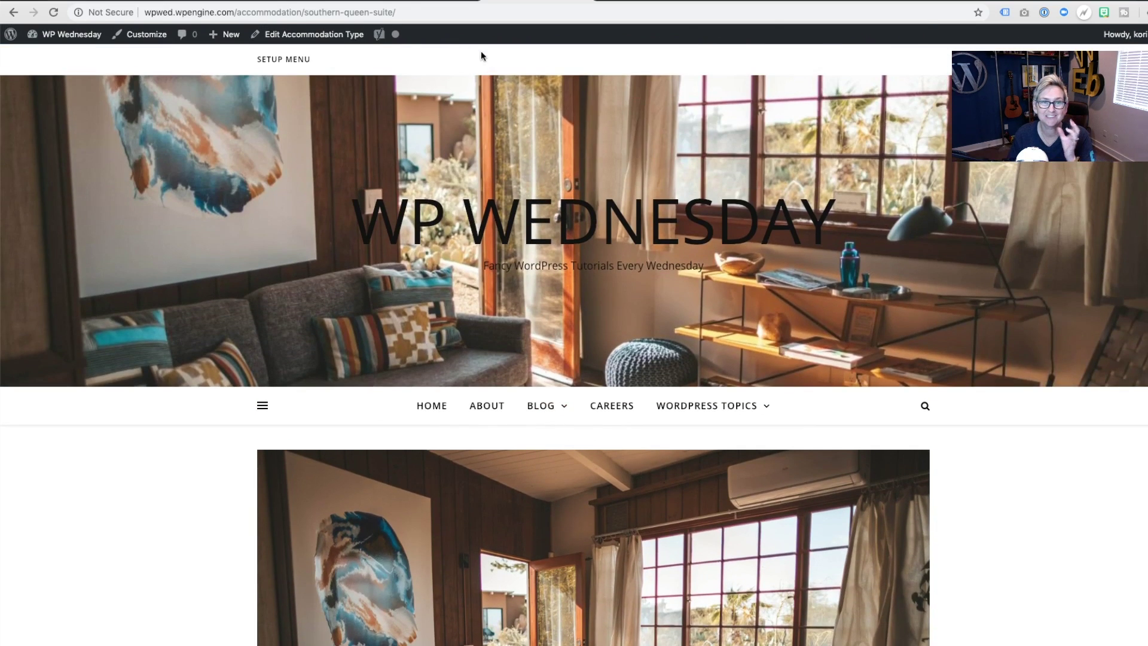
scroll(574, 359, "down", 8)
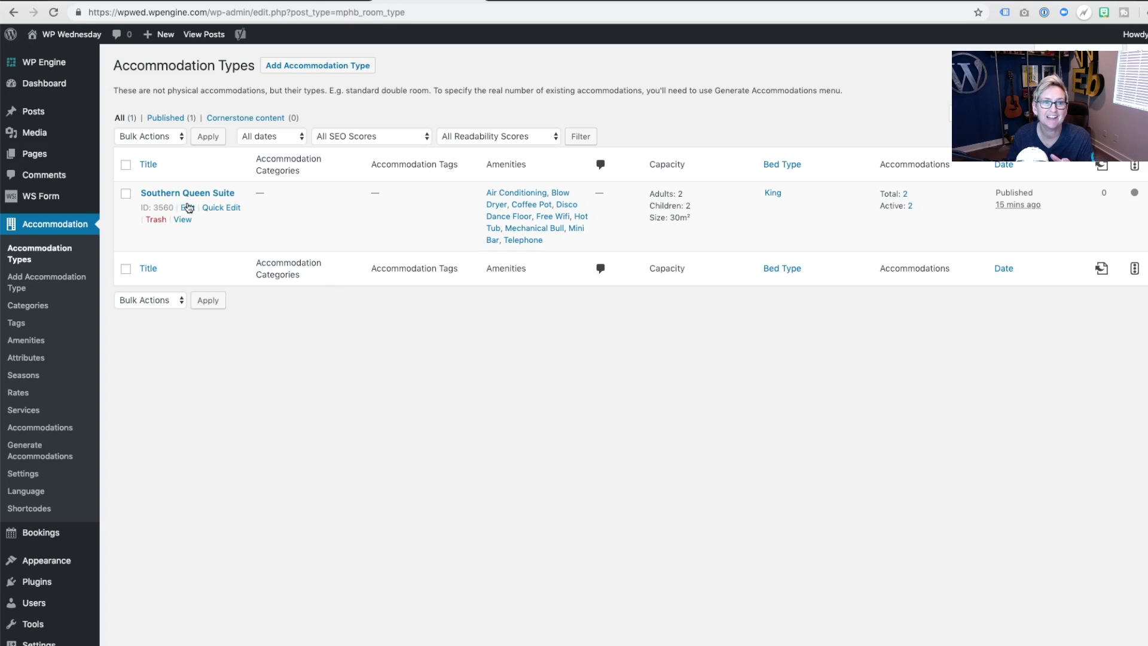
left_click(188, 207)
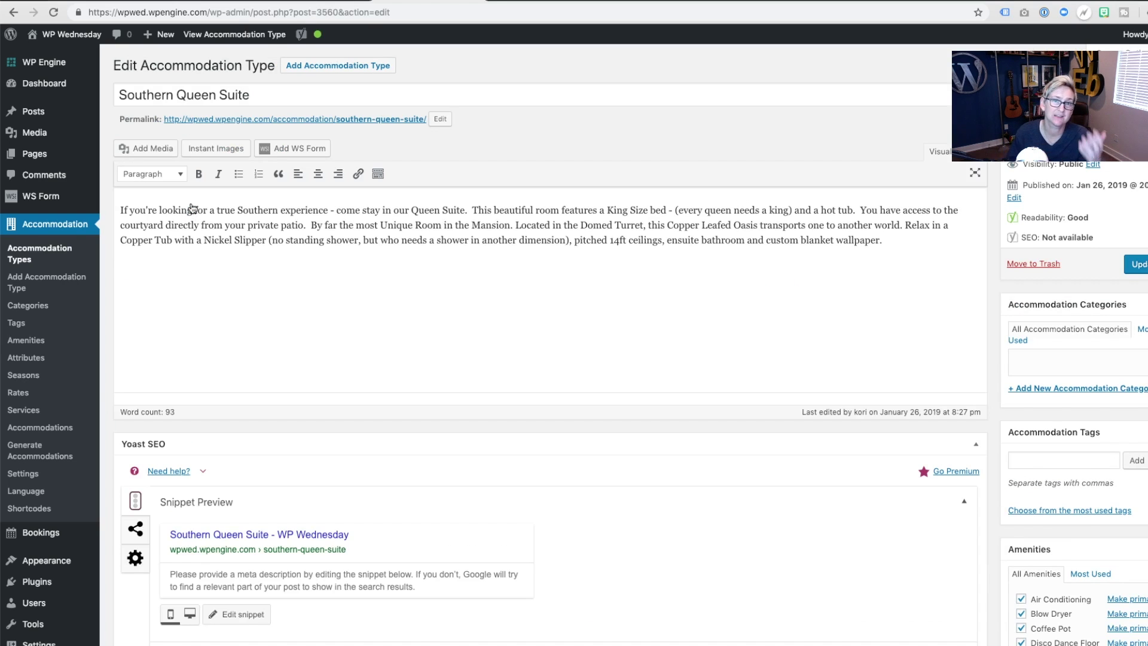
Inspect the Southern Queen Suite title, then move focus to the description
left_click(274, 94)
left_click_drag(259, 93, 141, 95)
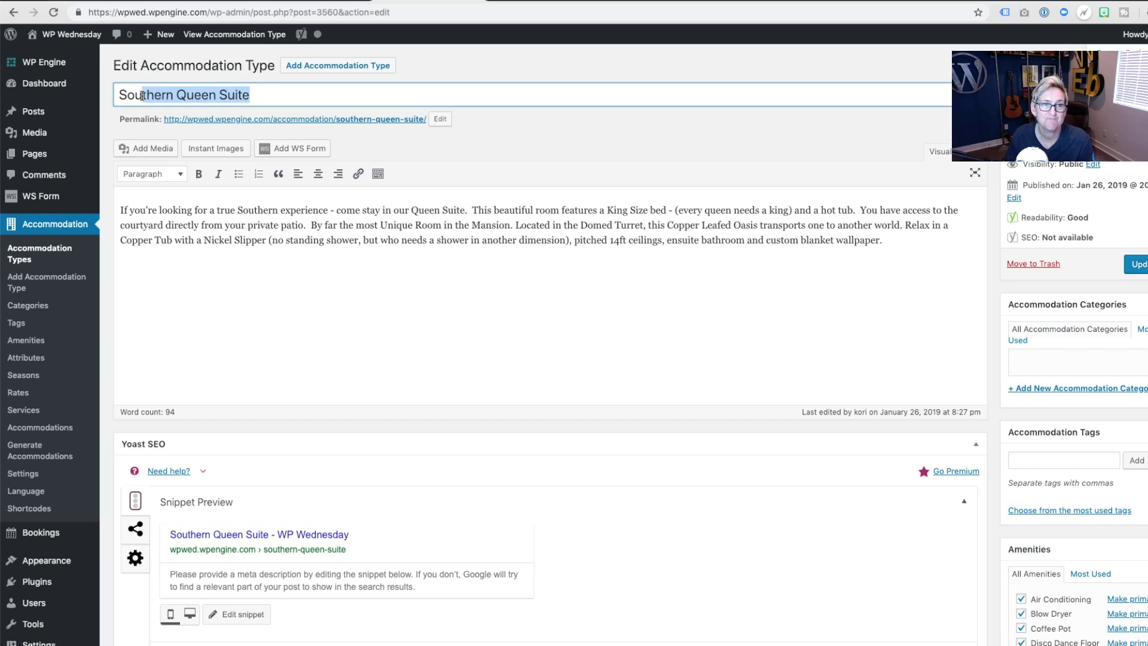
left_click(346, 231)
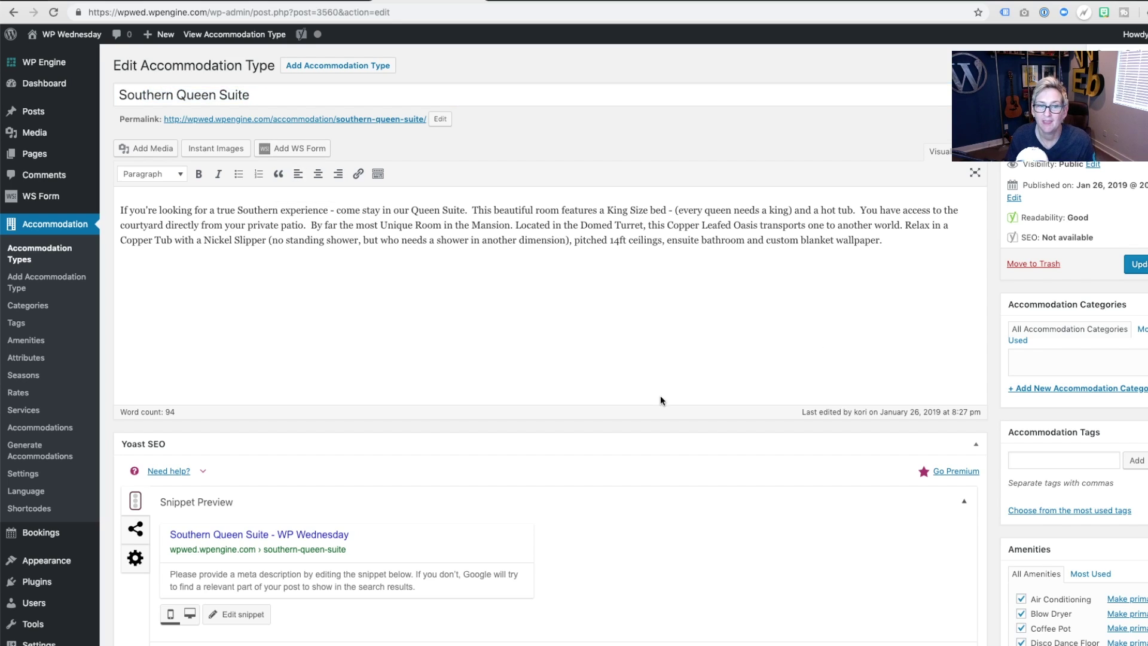
scroll(638, 314, "down", 2)
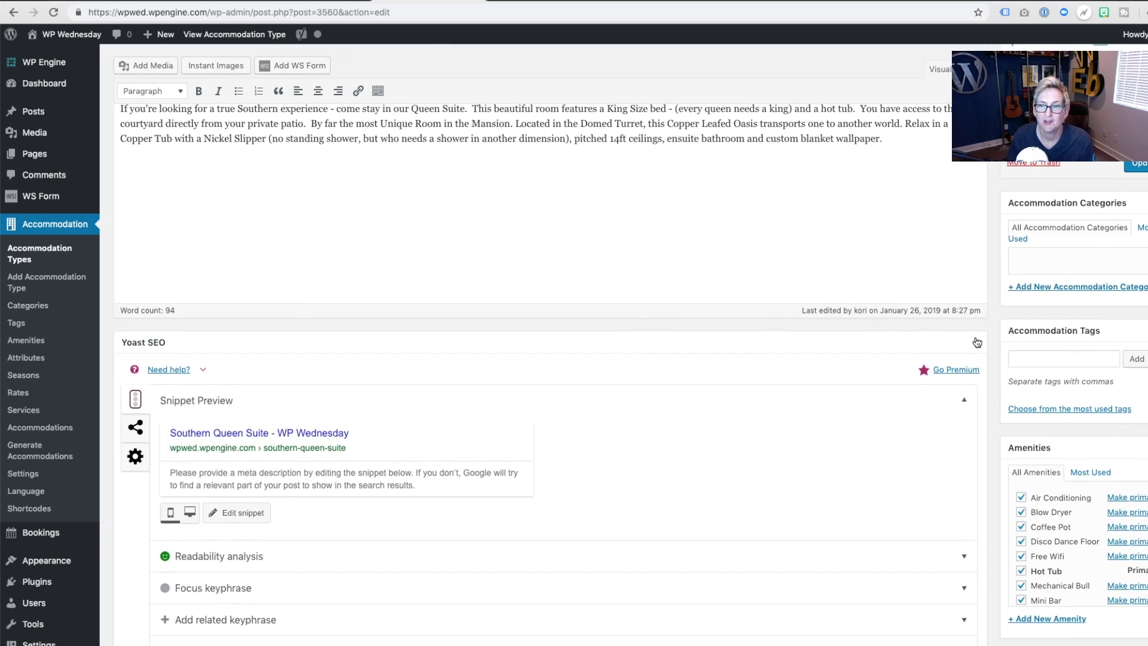
Collapse the Yoast SEO box, end the excerpt with a full stop and start a new amenity
left_click(976, 341)
scroll(490, 225, "down", 1)
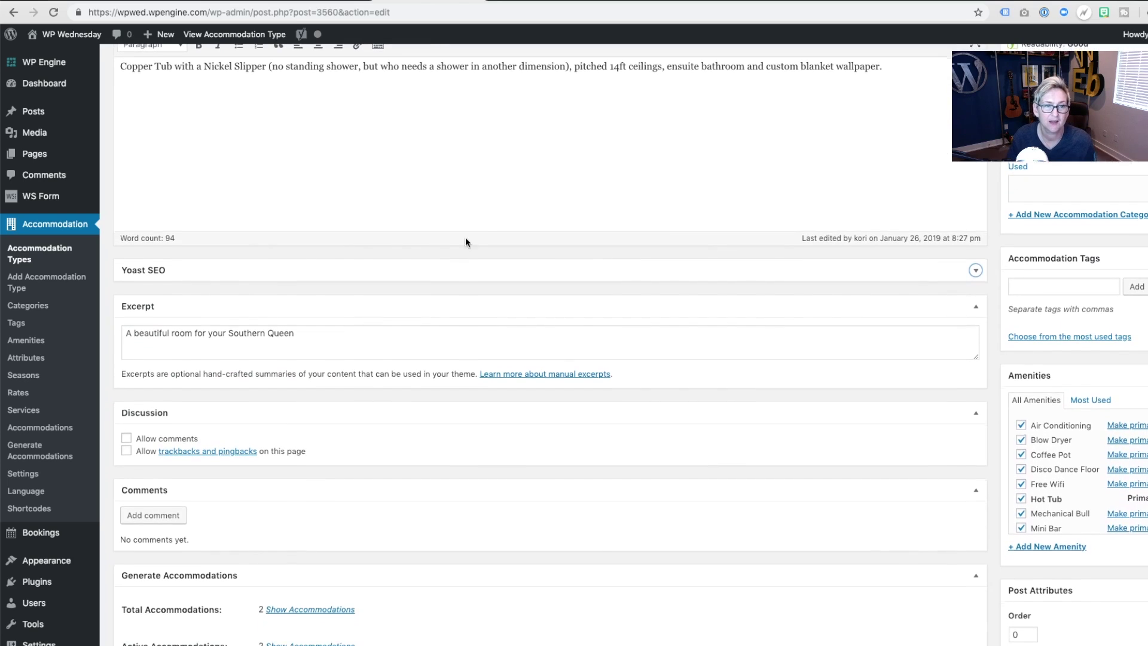
left_click(362, 343)
type(".")
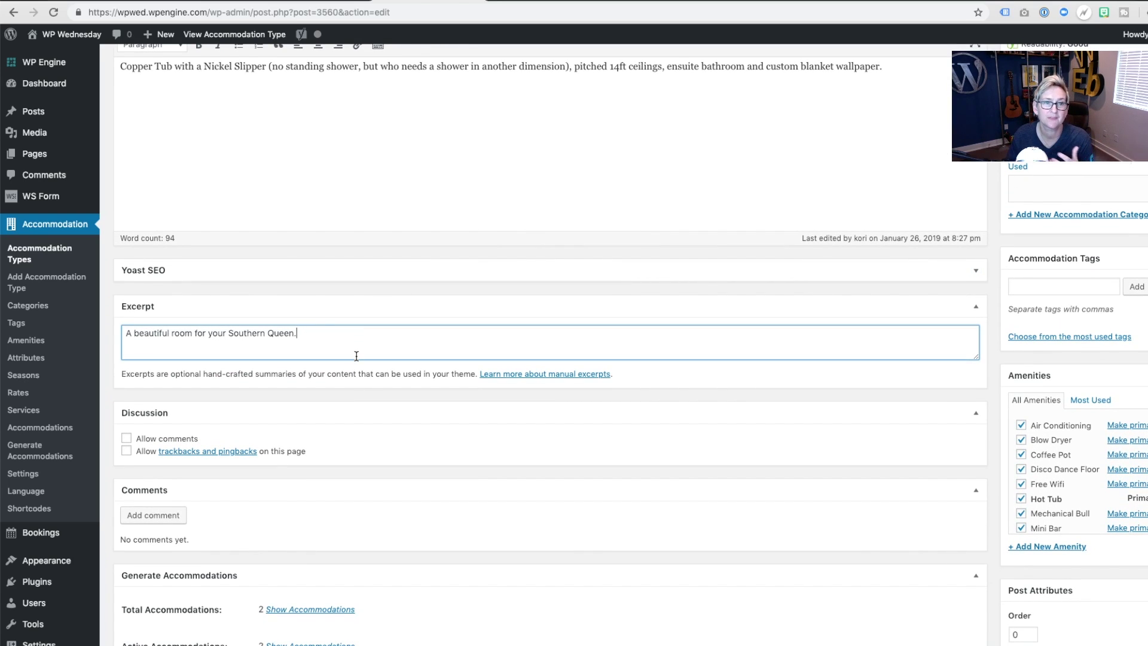
scroll(355, 341, "down", 1)
scroll(355, 350, "down", 1)
scroll(356, 359, "down", 2)
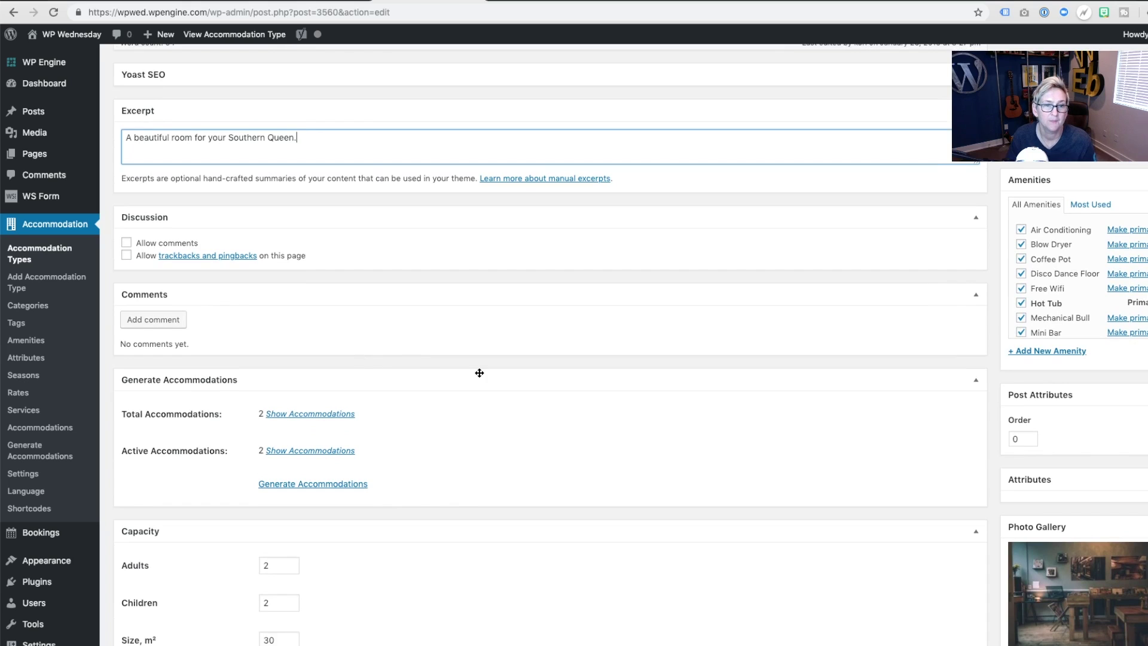
scroll(479, 371, "down", 2)
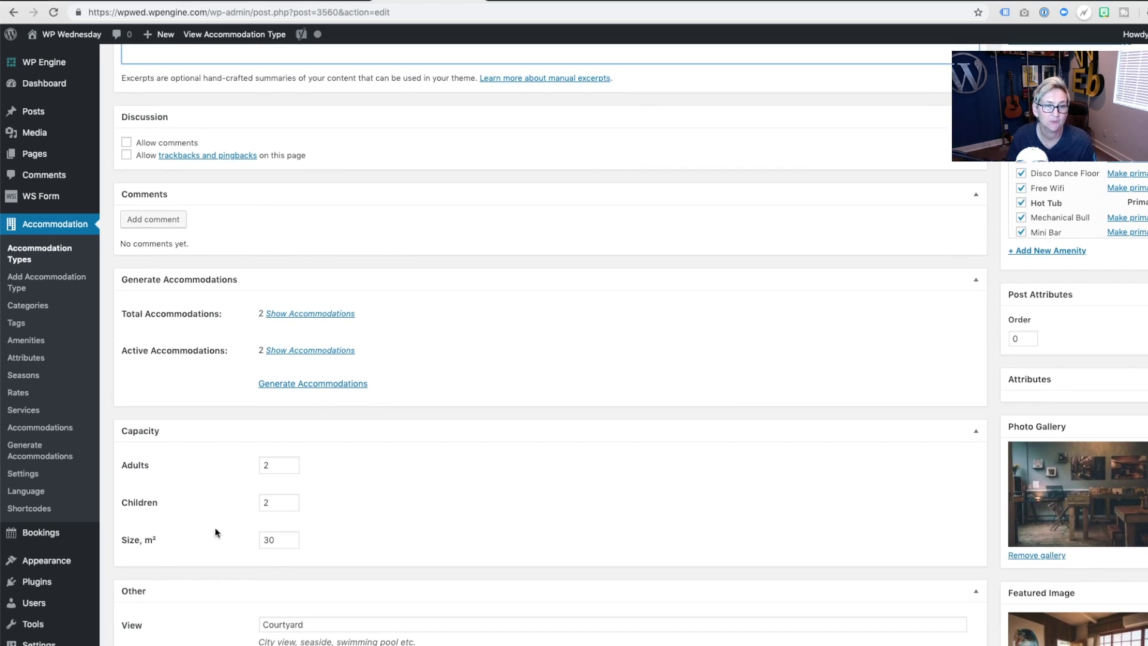
scroll(354, 523, "down", 1)
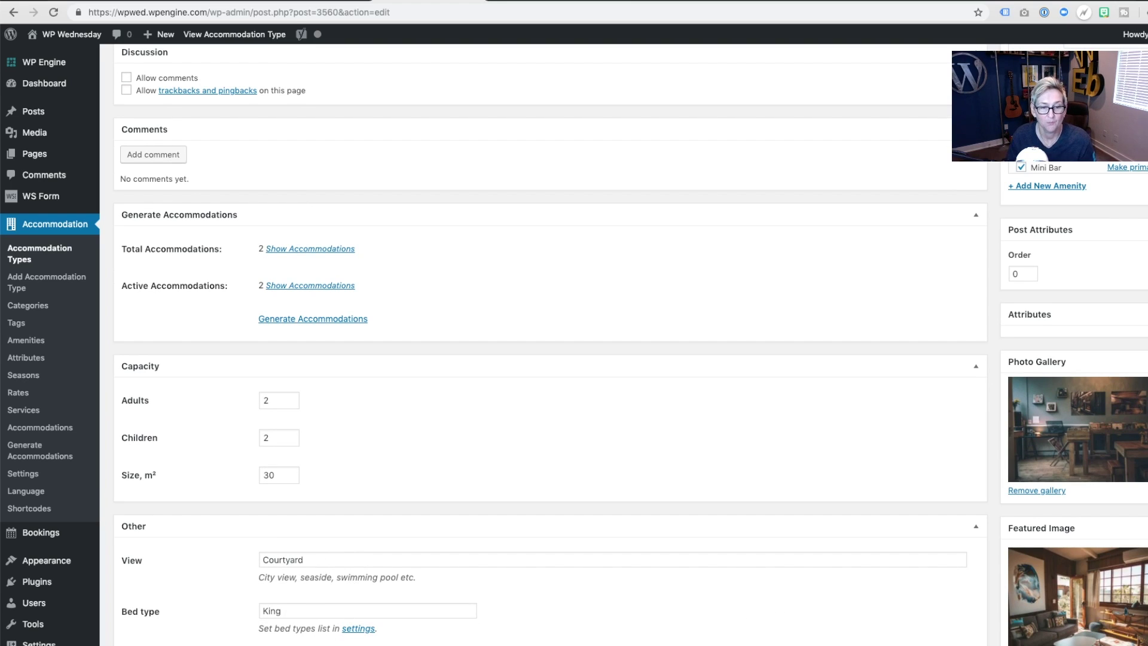
scroll(994, 607, "up", 5)
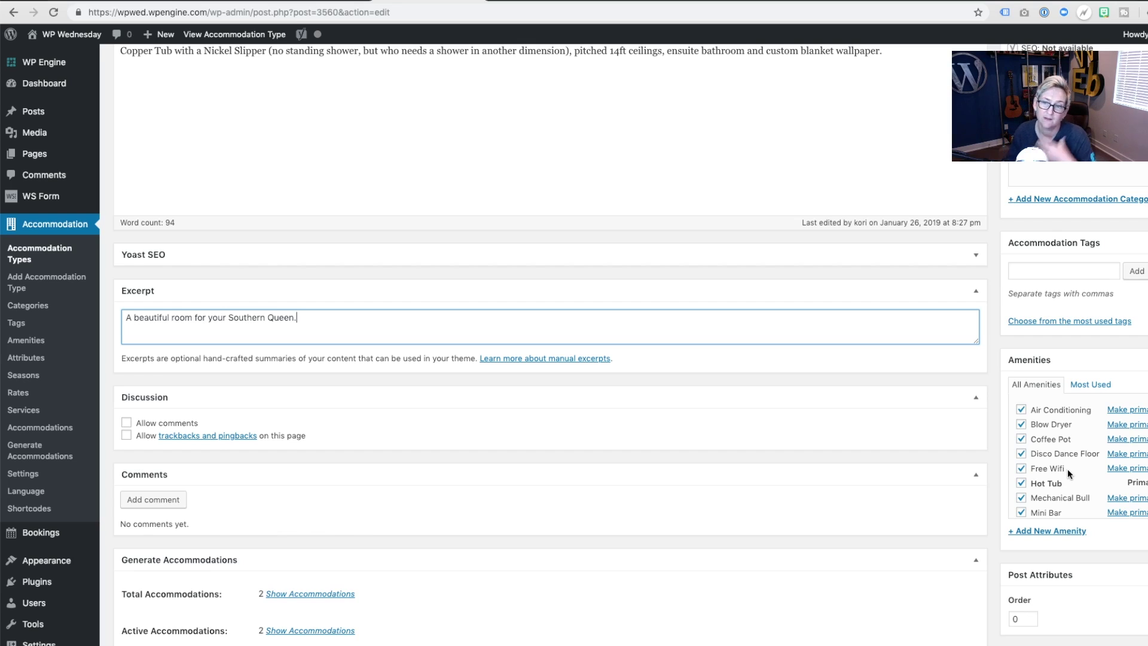
left_click(1057, 532)
type("Laundry Service")
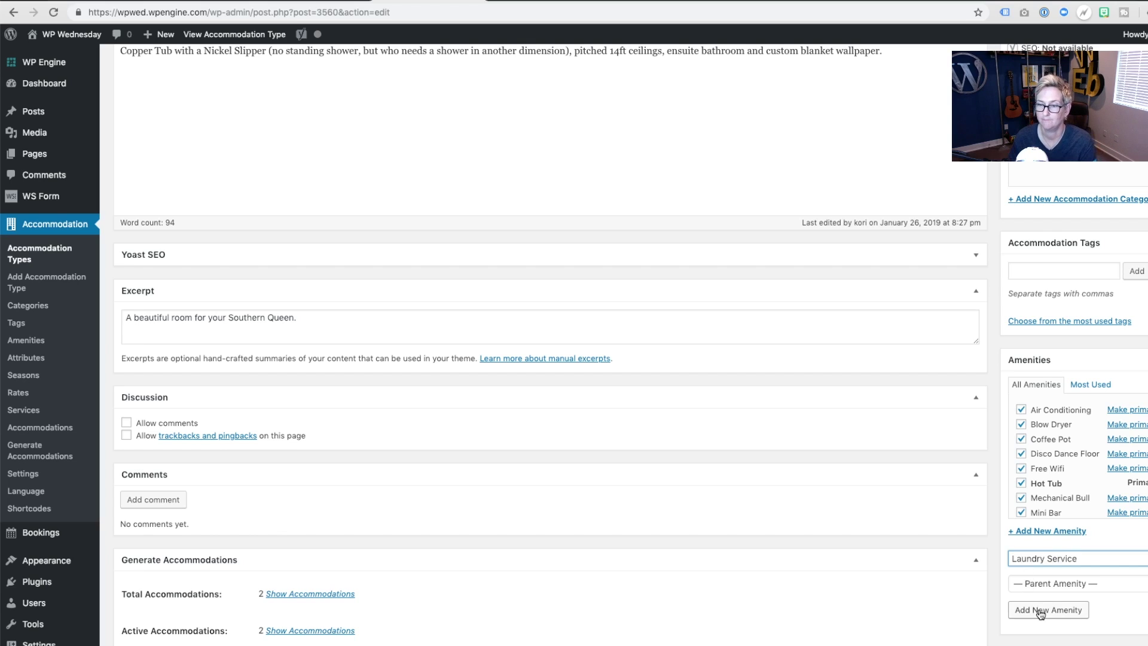
Add Laundry Service as a checked amenity of the suite
left_click(1038, 609)
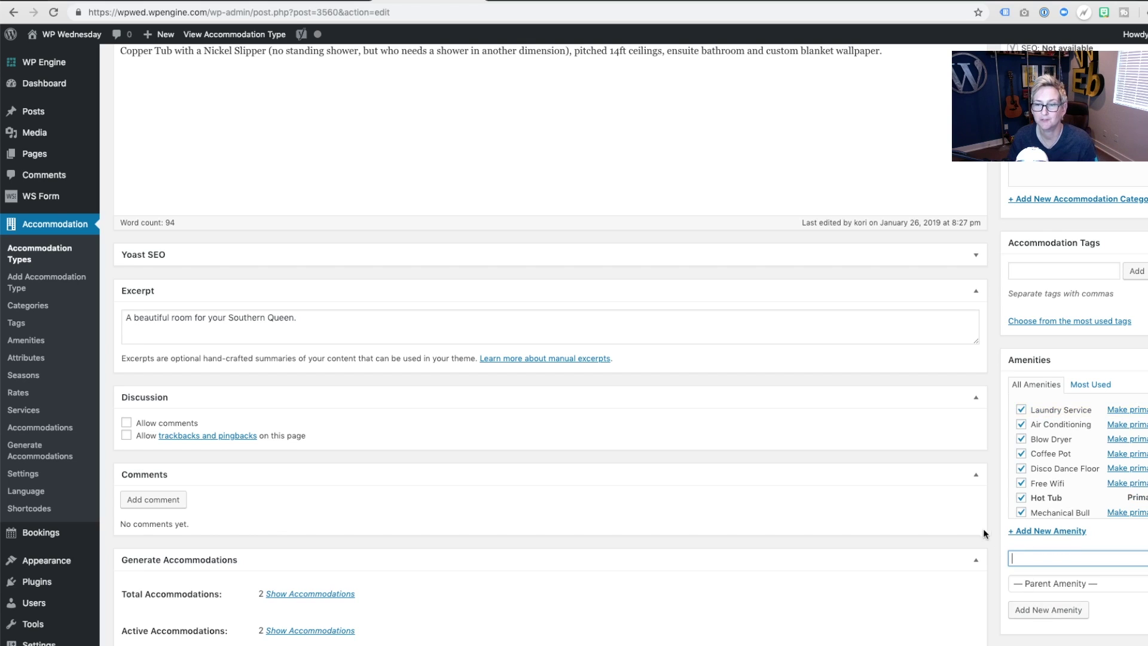
scroll(997, 550, "down", 1)
scroll(986, 261, "down", 4)
scroll(986, 261, "down", 1)
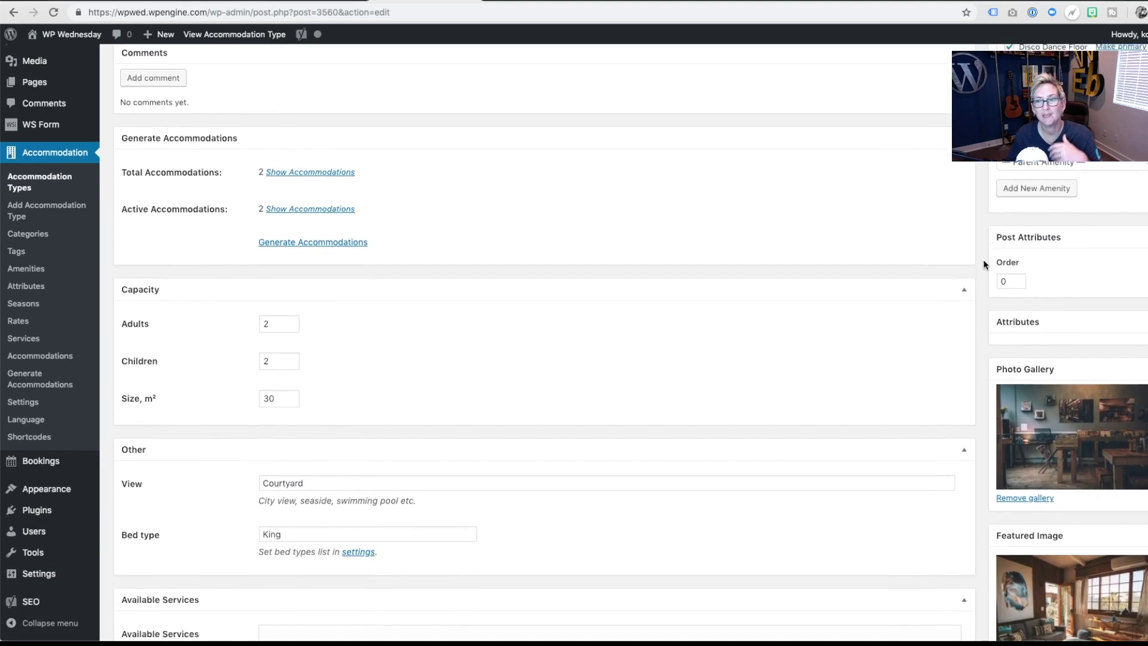
scroll(984, 264, "down", 1)
scroll(984, 263, "down", 1)
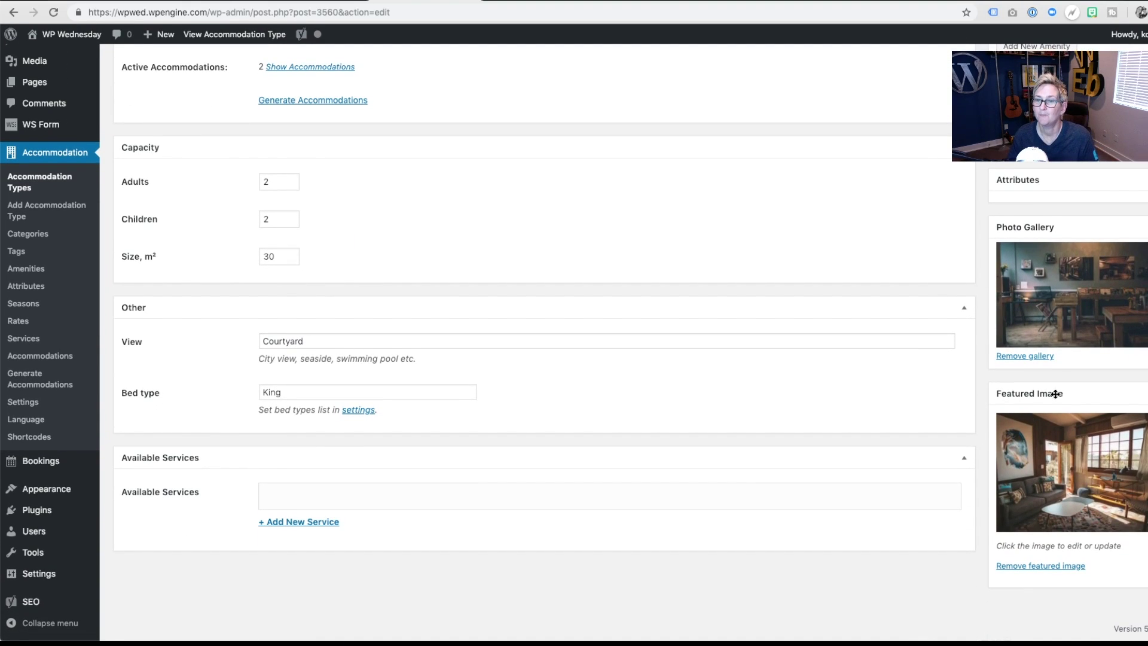
Attach the four selected images as the photo gallery, update the suite and view its live page
left_click(1057, 308)
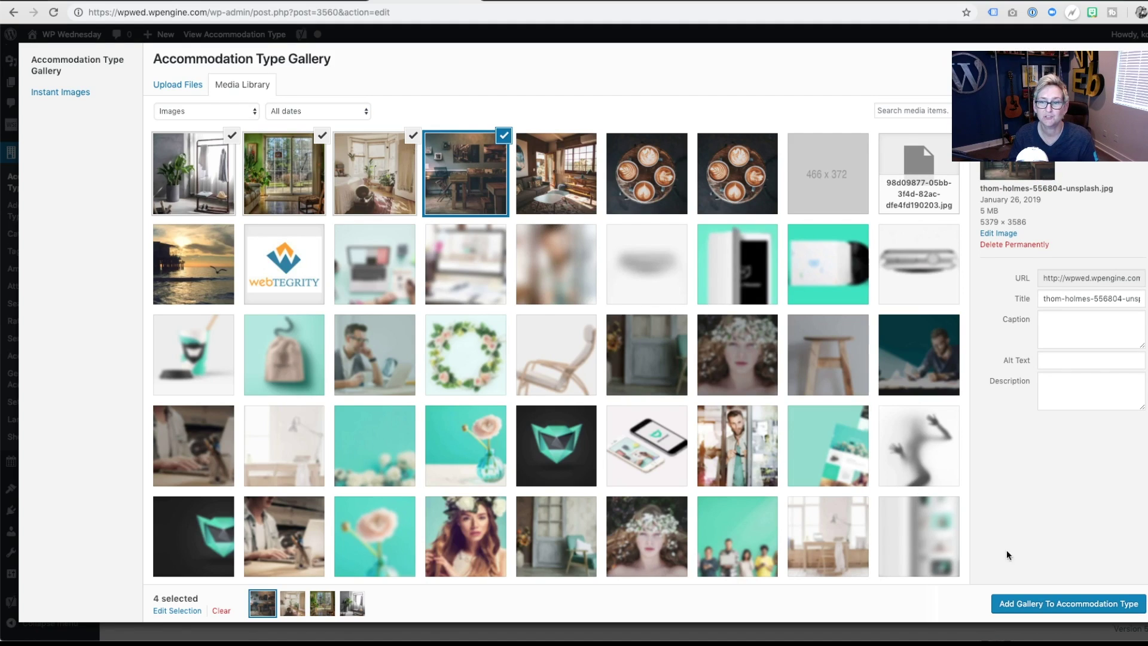
left_click(1041, 606)
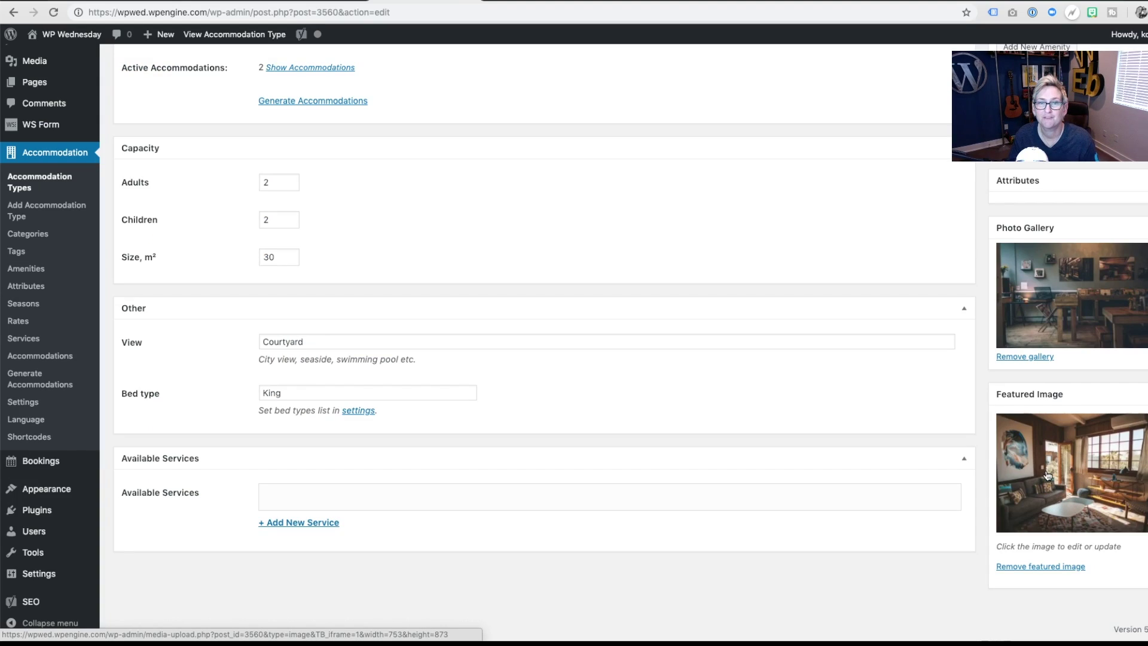
scroll(976, 392, "up", 5)
scroll(976, 392, "up", 3)
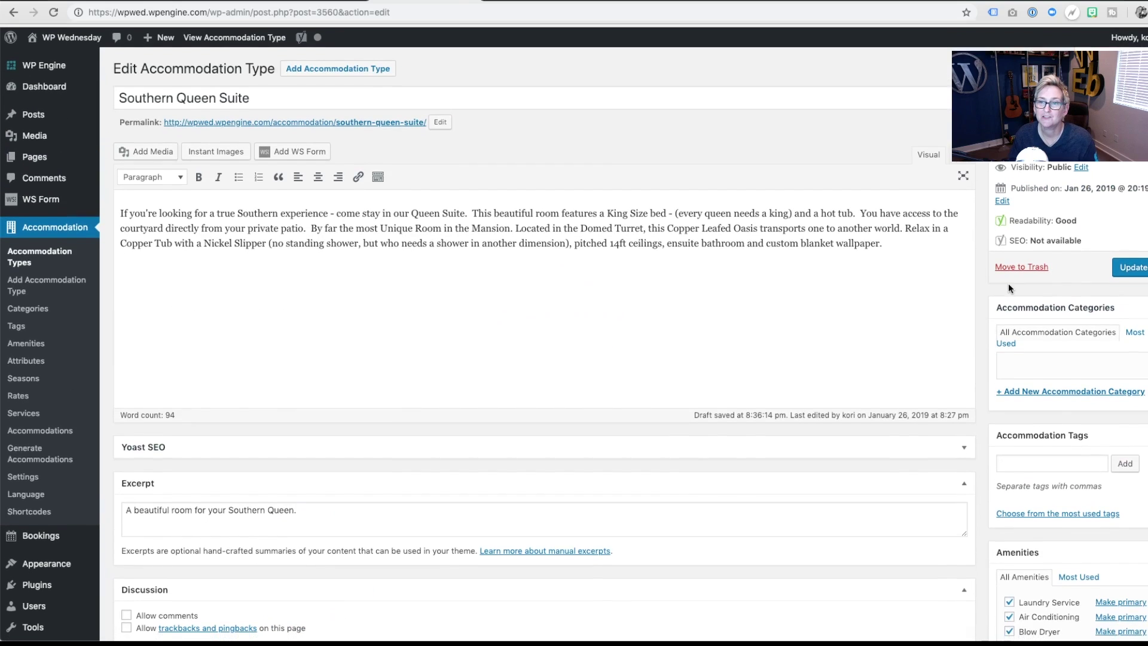
left_click(1130, 264)
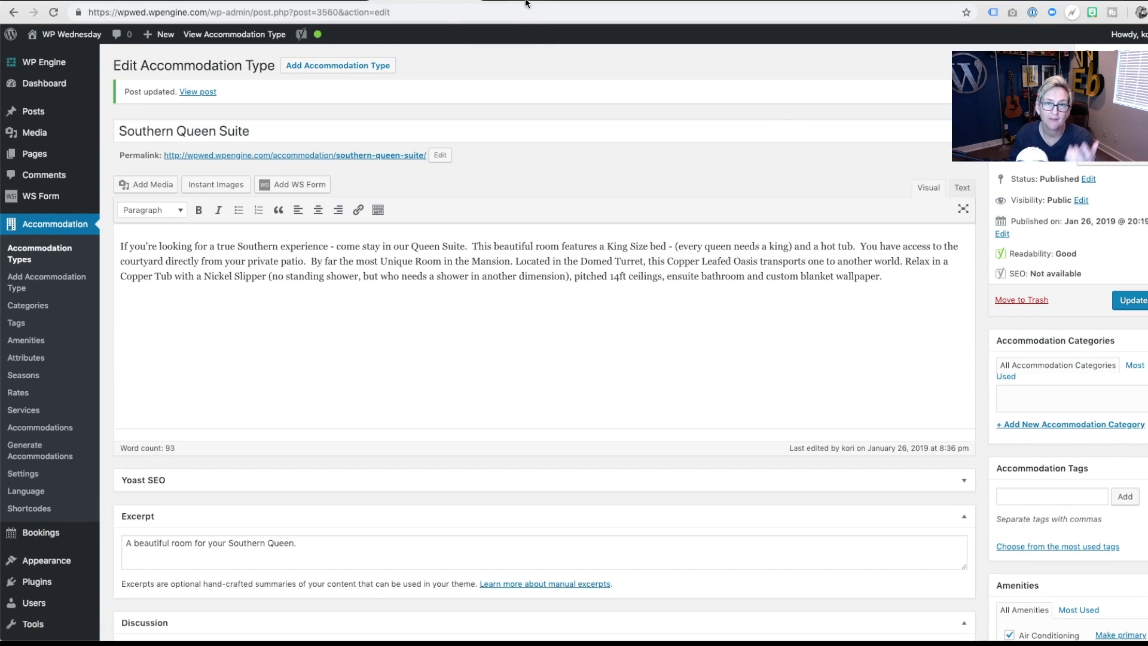
left_click(368, 155)
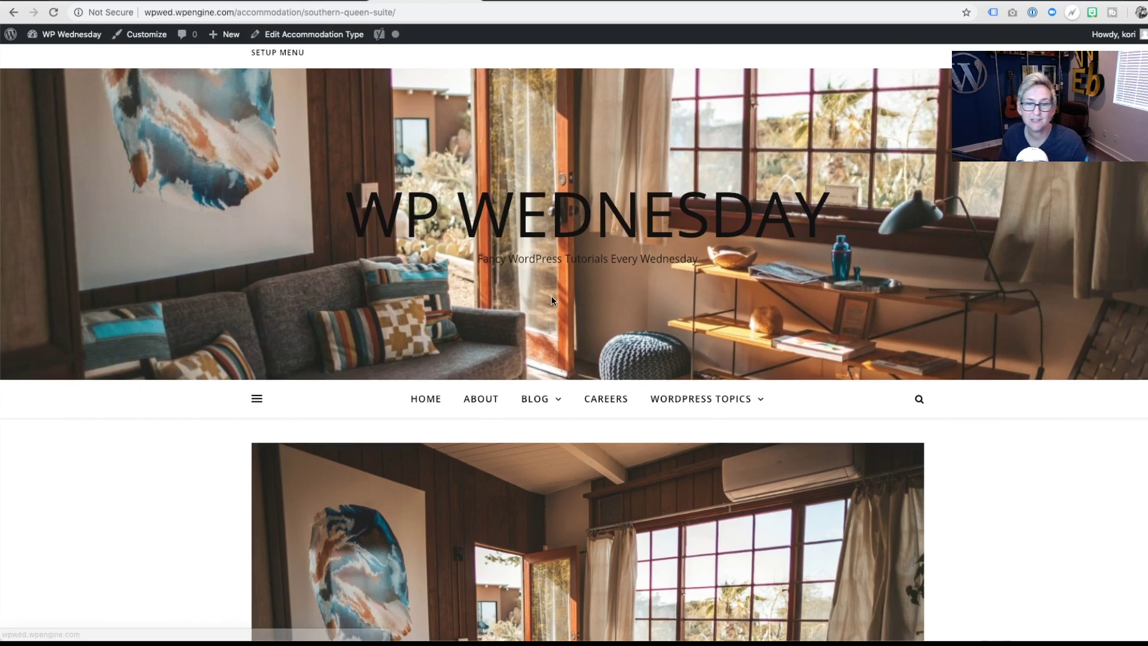
scroll(583, 251, "down", 3)
scroll(552, 300, "down", 1)
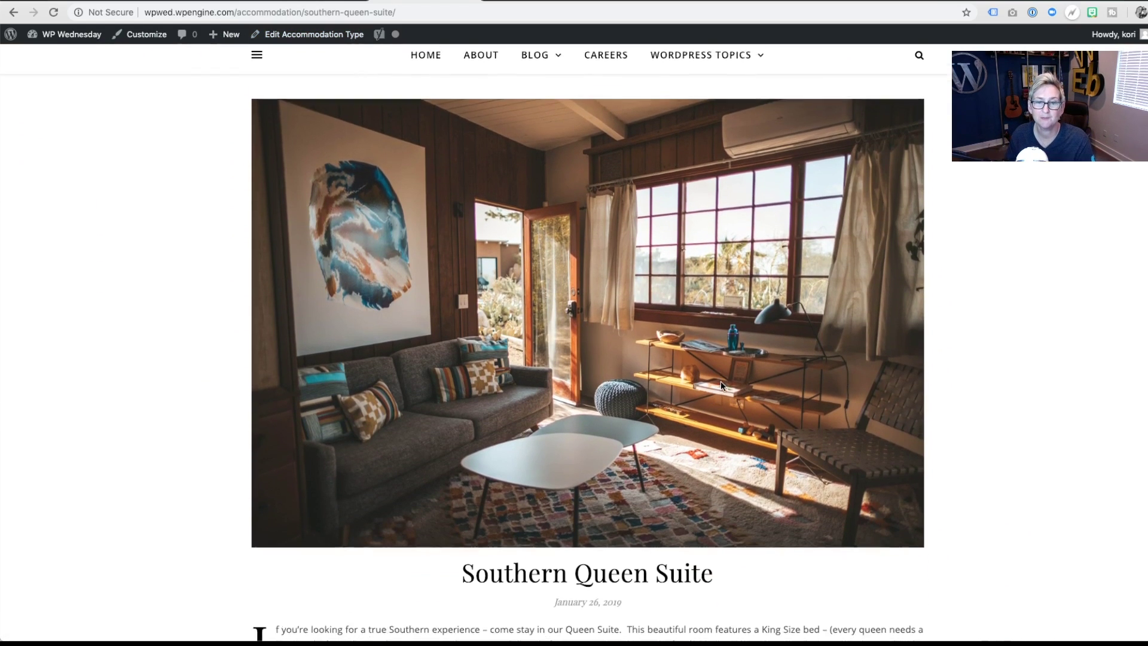
scroll(721, 381, "down", 3)
scroll(719, 385, "down", 1)
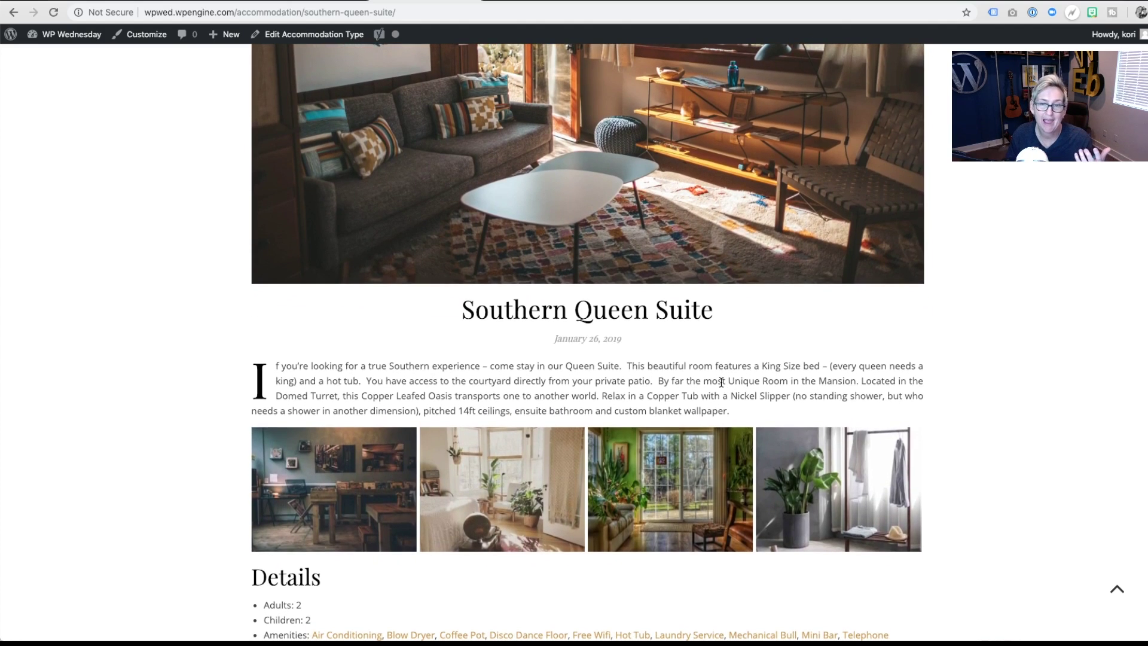
scroll(721, 381, "down", 3)
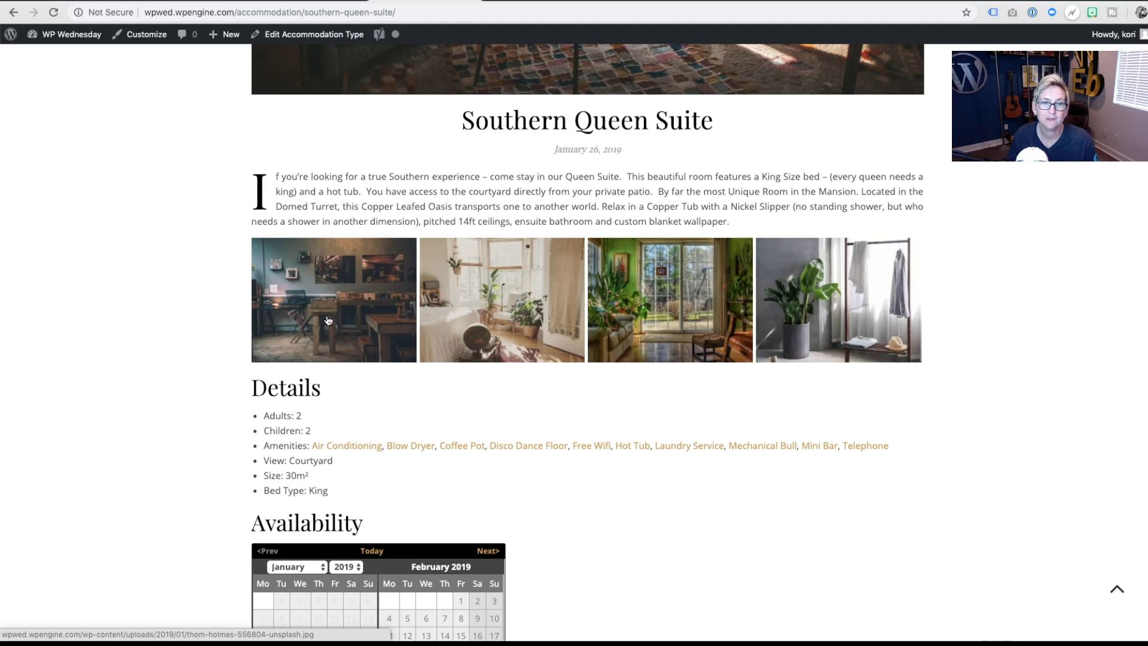
Browse all four gallery photos in the lightbox on the live page, then close it
left_click(329, 321)
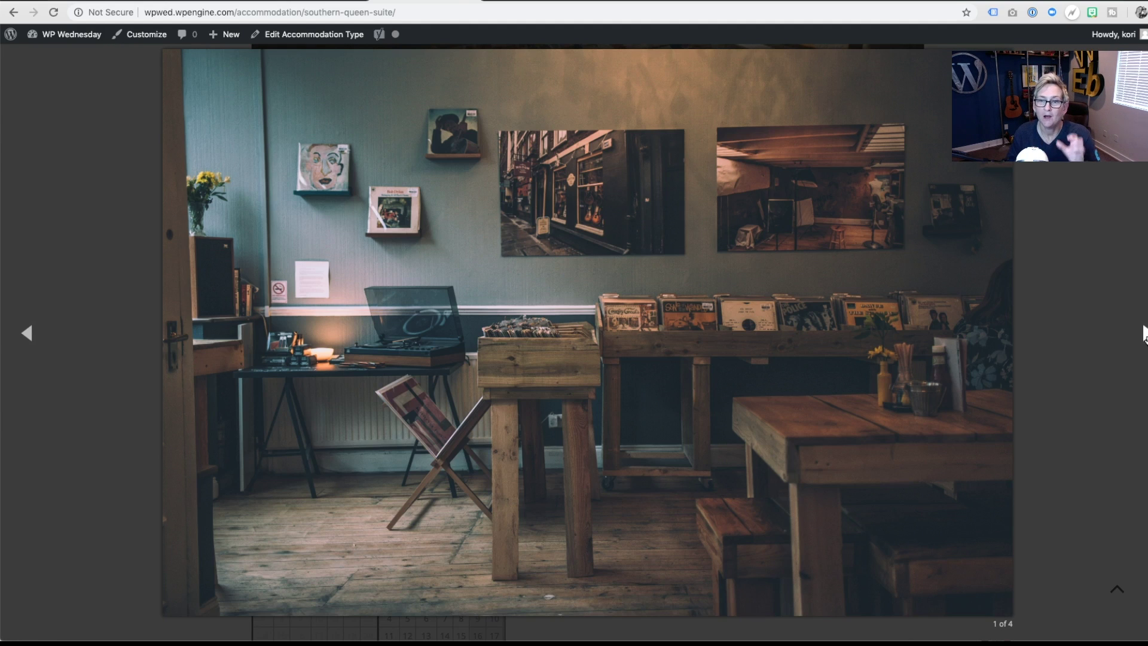
left_click(1144, 335)
left_click(1144, 334)
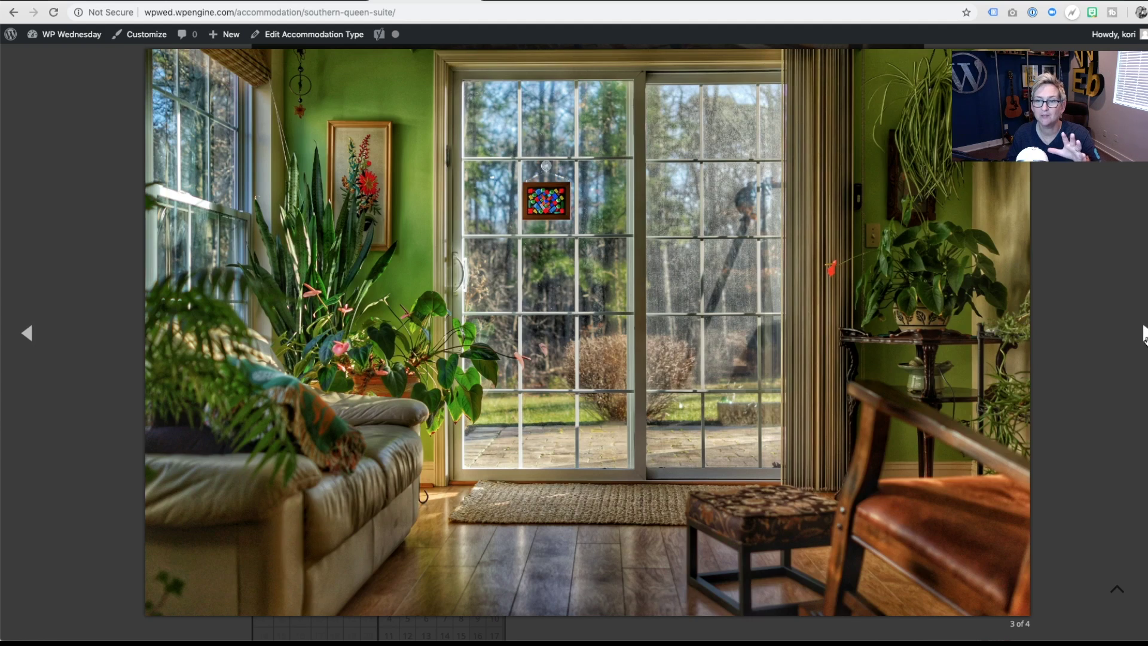
left_click(1145, 335)
left_click(1145, 335)
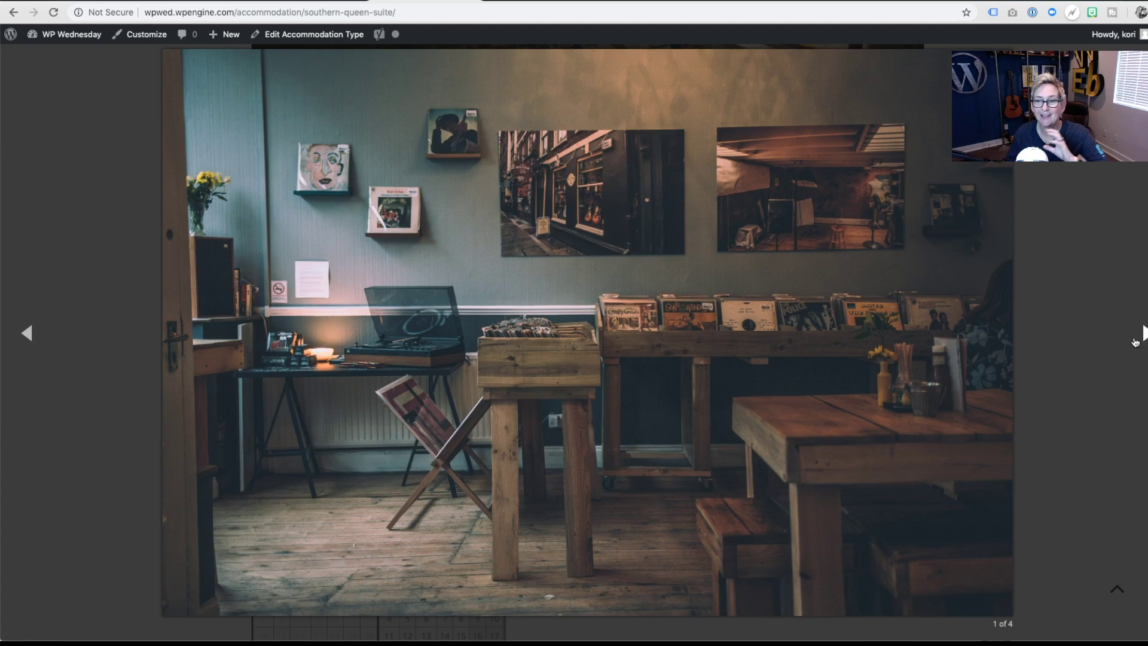
left_click(1095, 345)
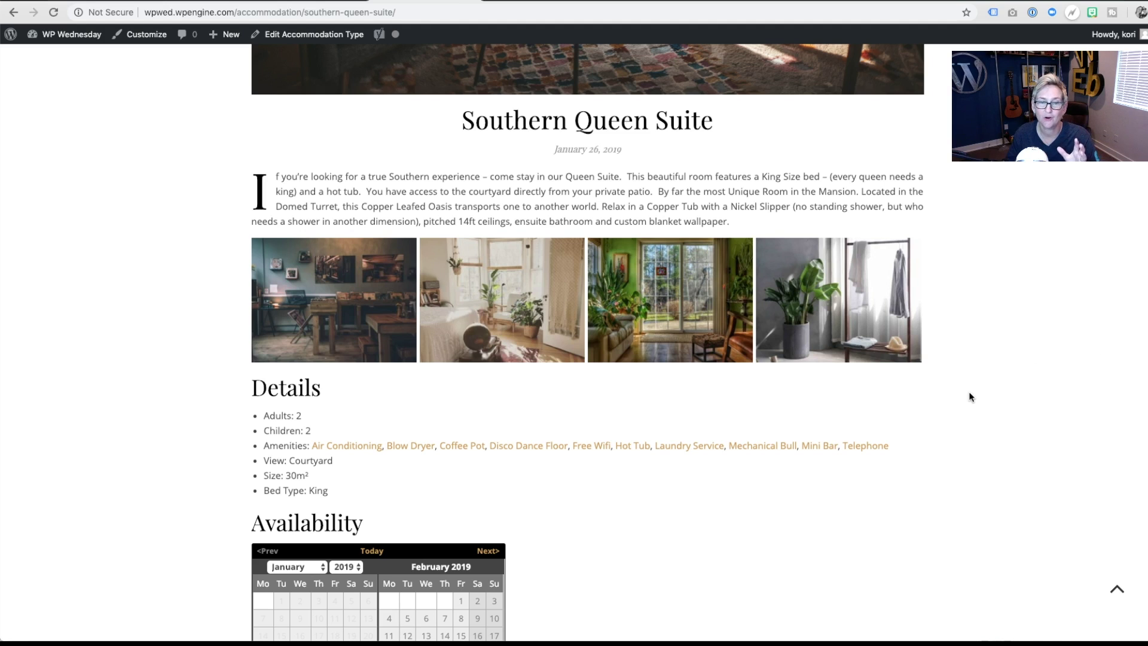
scroll(969, 397, "down", 2)
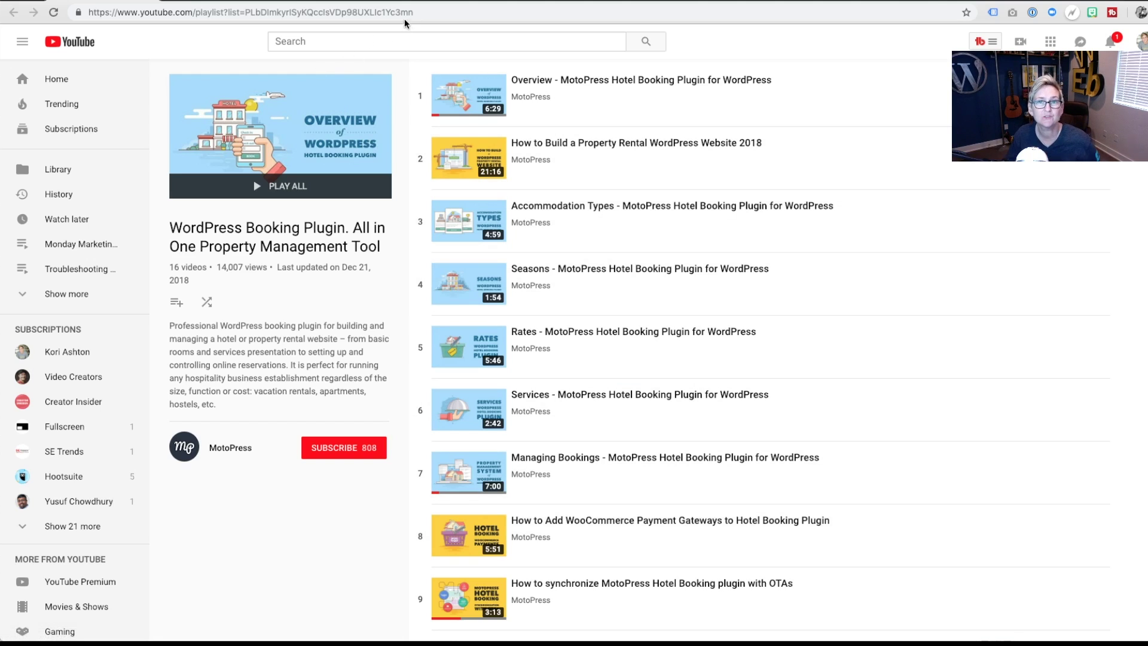
Switch from the YouTube playlist to the motopress.com Hotel Booking product page
left_click(219, 5)
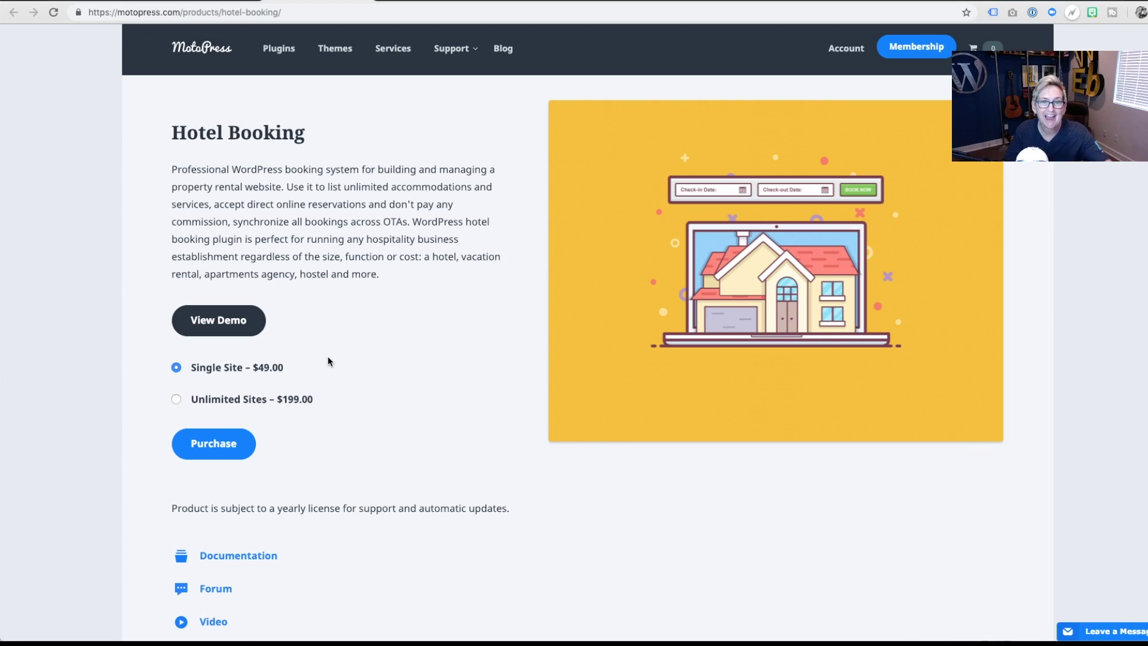
scroll(327, 359, "down", 2)
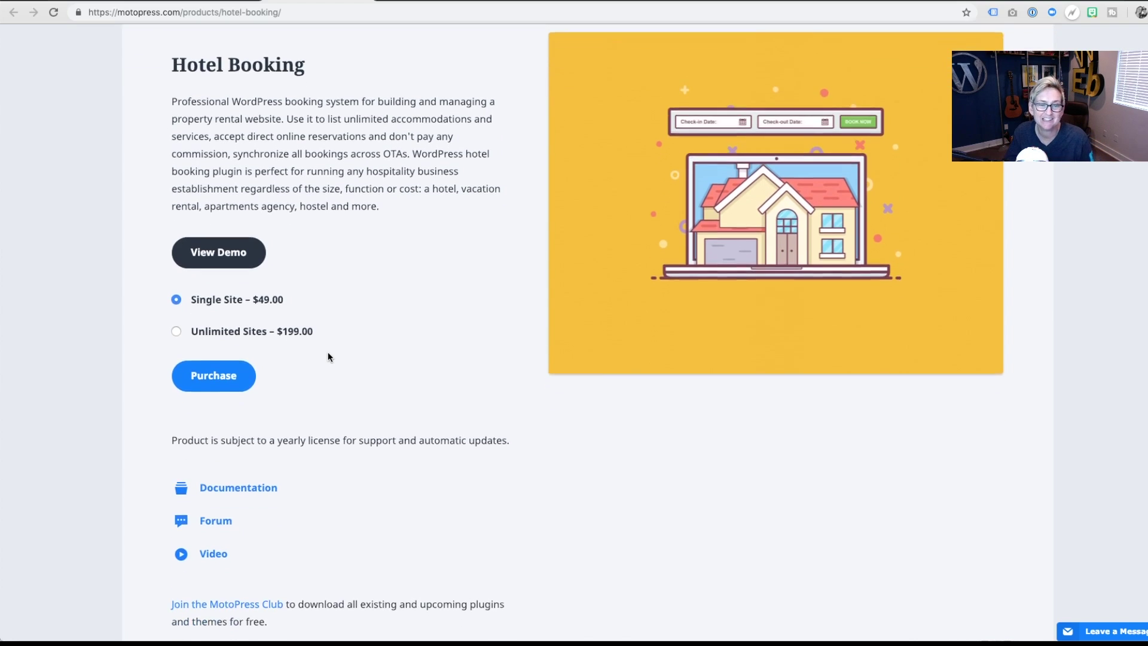
scroll(337, 368, "down", 1)
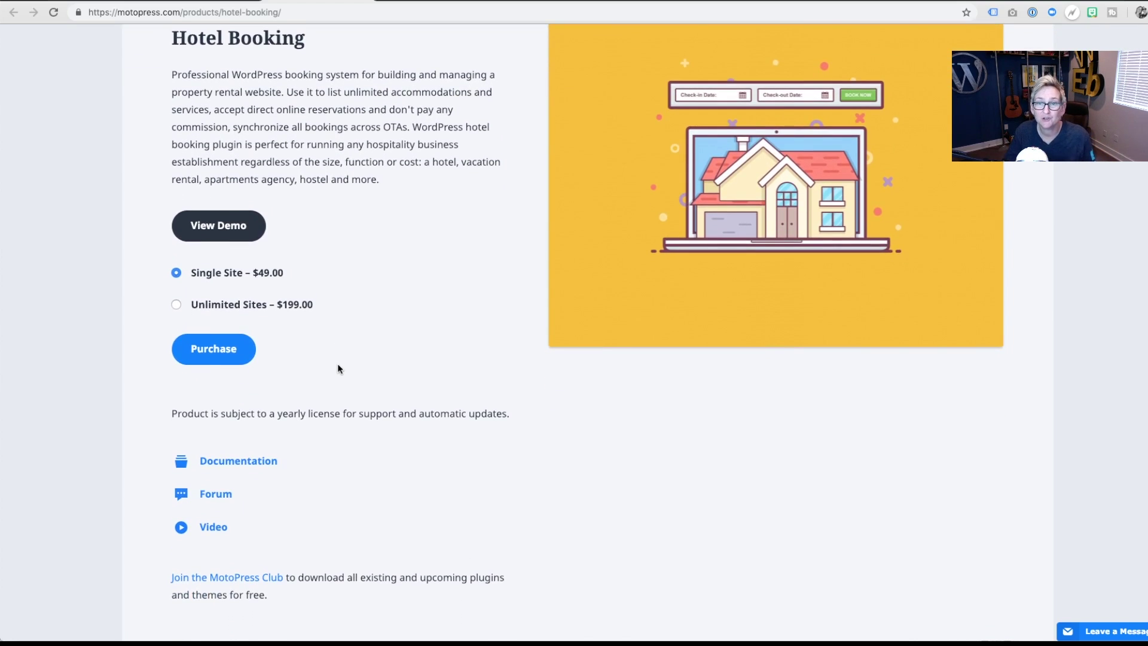
scroll(338, 367, "down", 1)
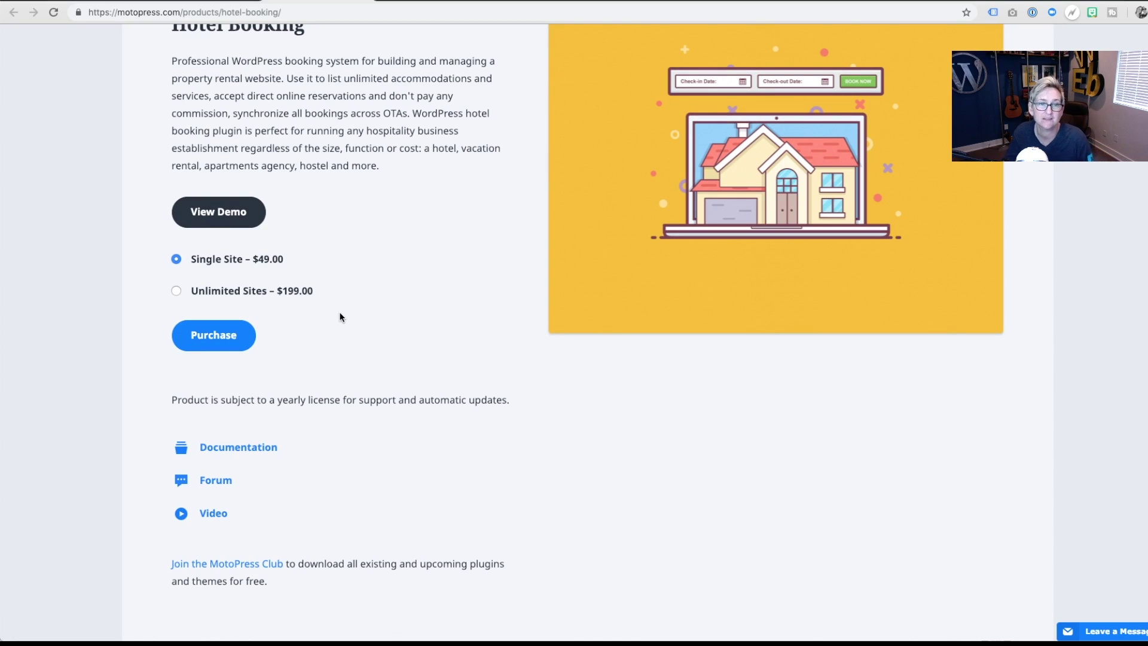
Select the Unlimited Sites – $199.00 licence instead of Single Site
left_click(254, 292)
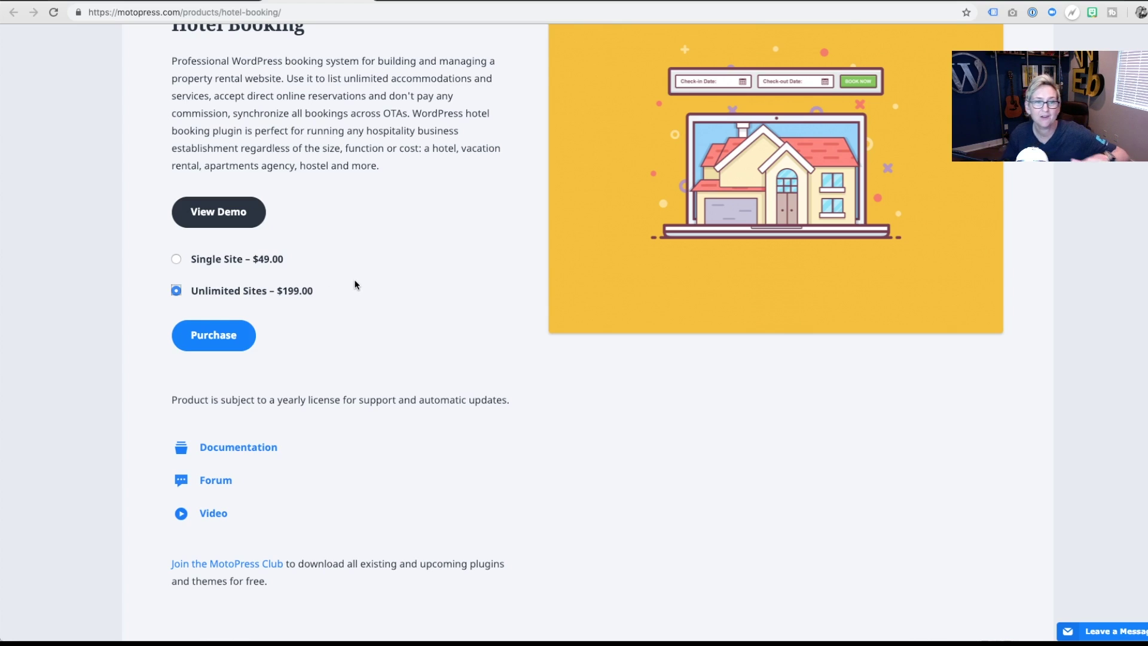
scroll(354, 284, "up", 2)
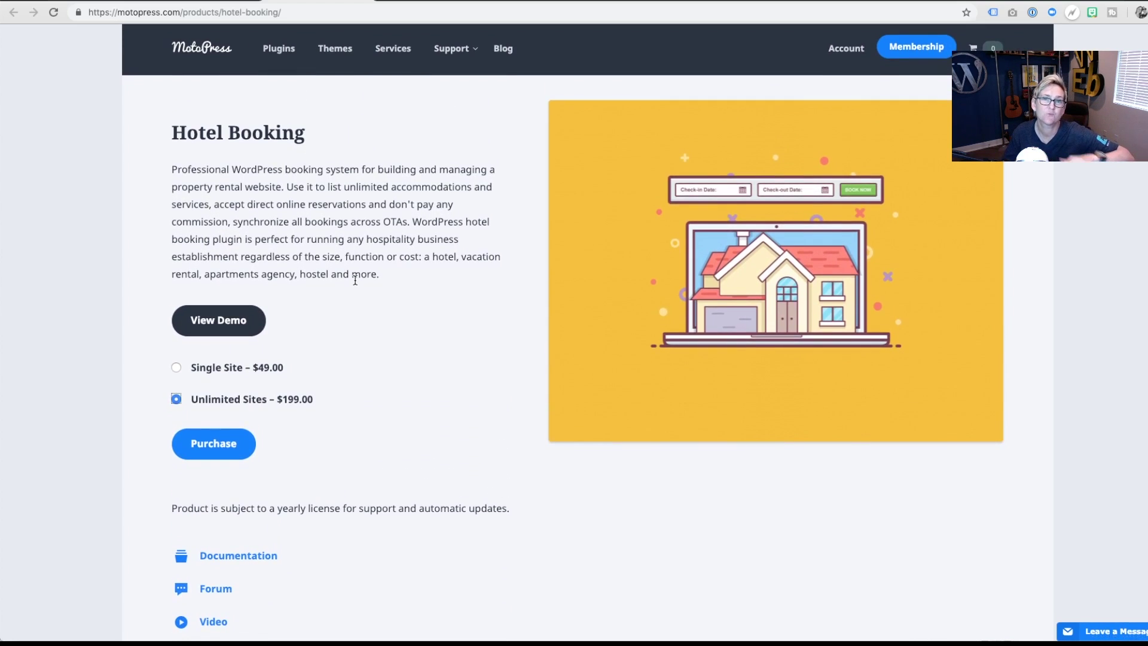